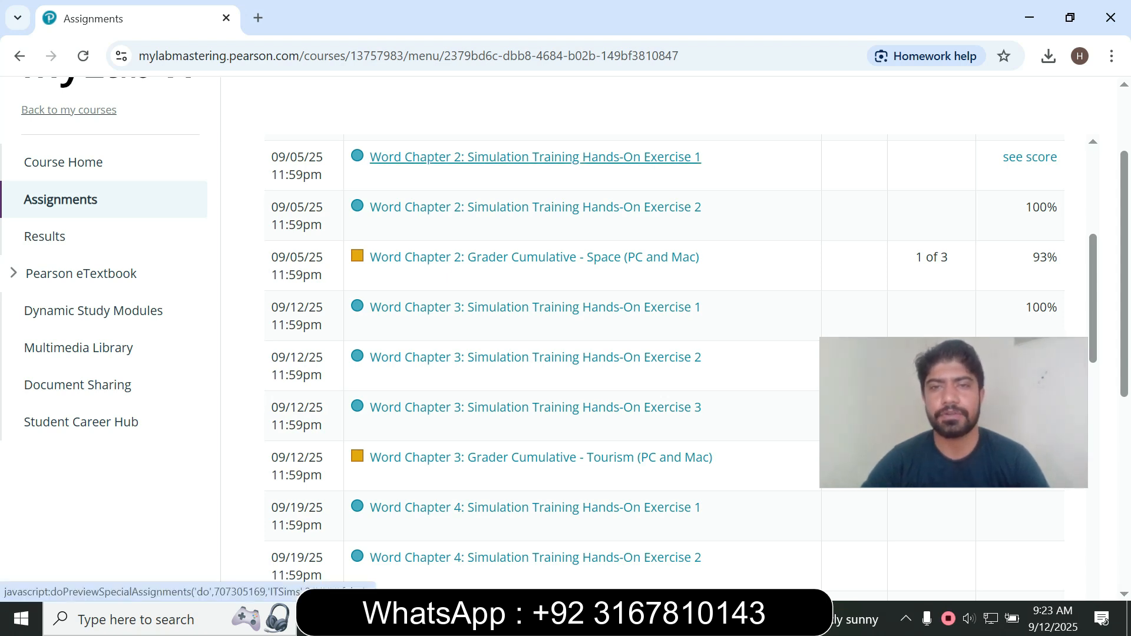
# Open the Word Chapter 2: Simulation Training Hands-On Exercise 1 assignment and launch its simulation.
pyautogui.click(534, 157)
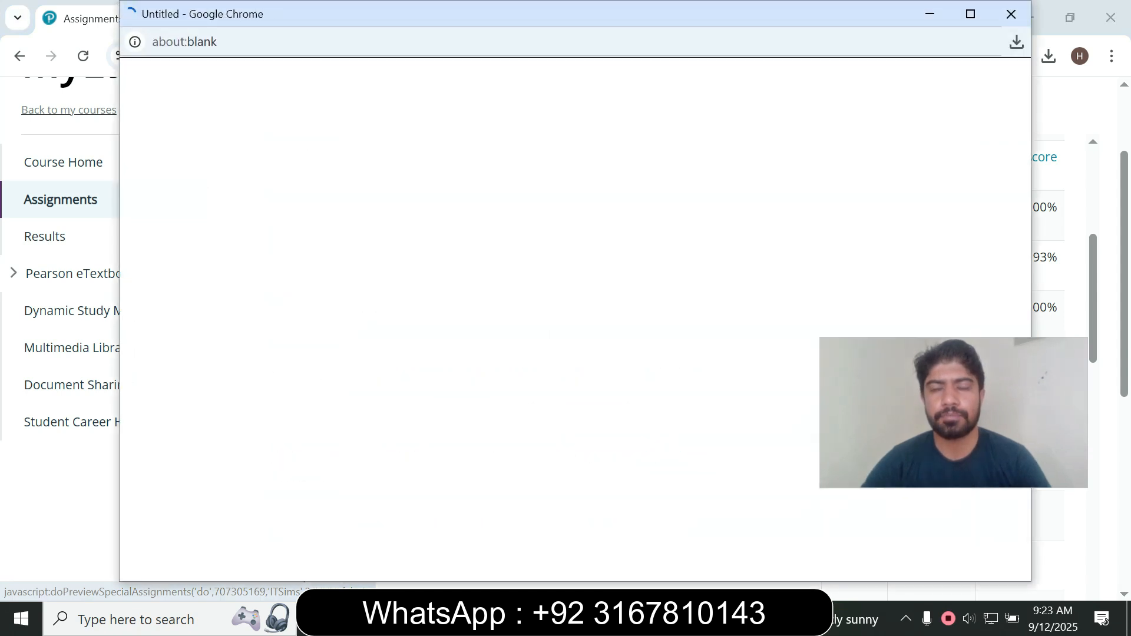
pyautogui.click(971, 14)
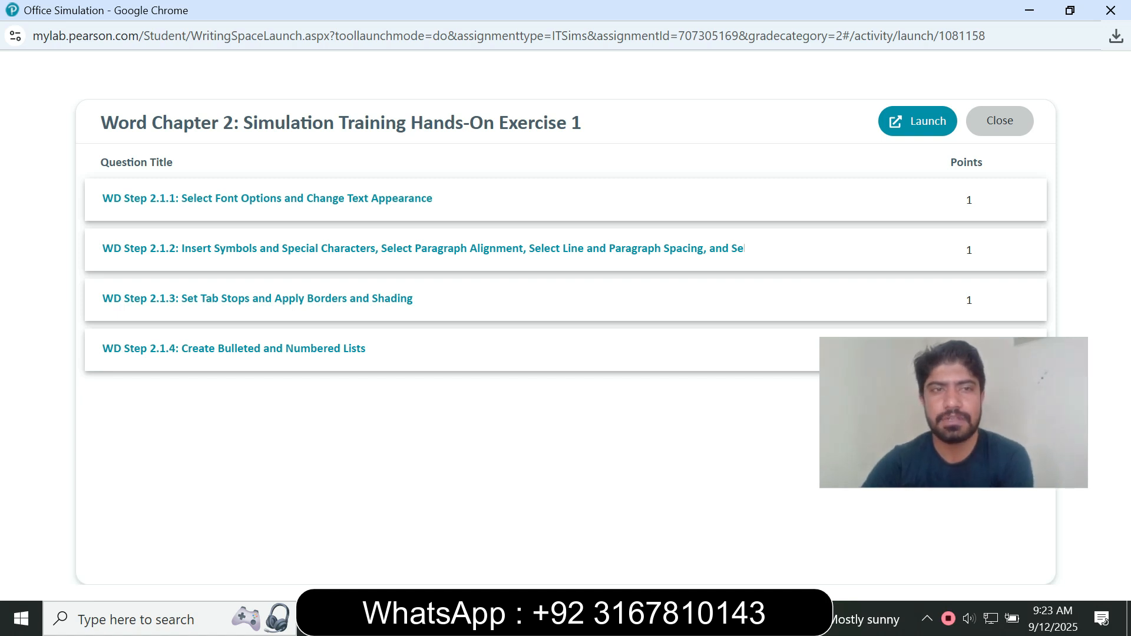
pyautogui.moveTo(101, 122); pyautogui.dragTo(581, 122)
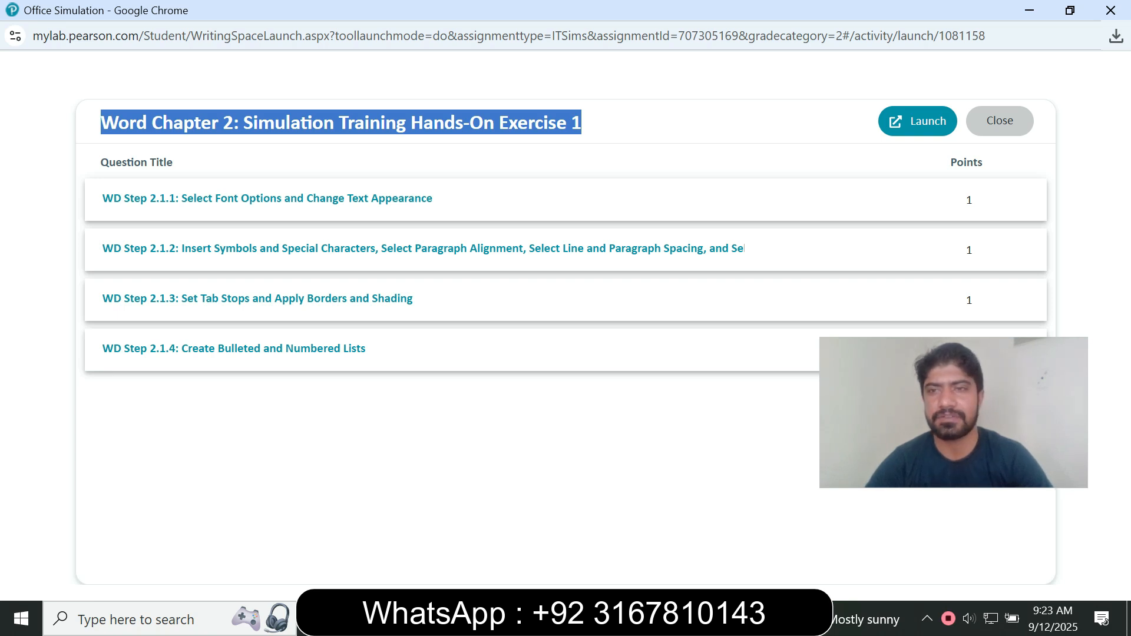
pyautogui.click(918, 121)
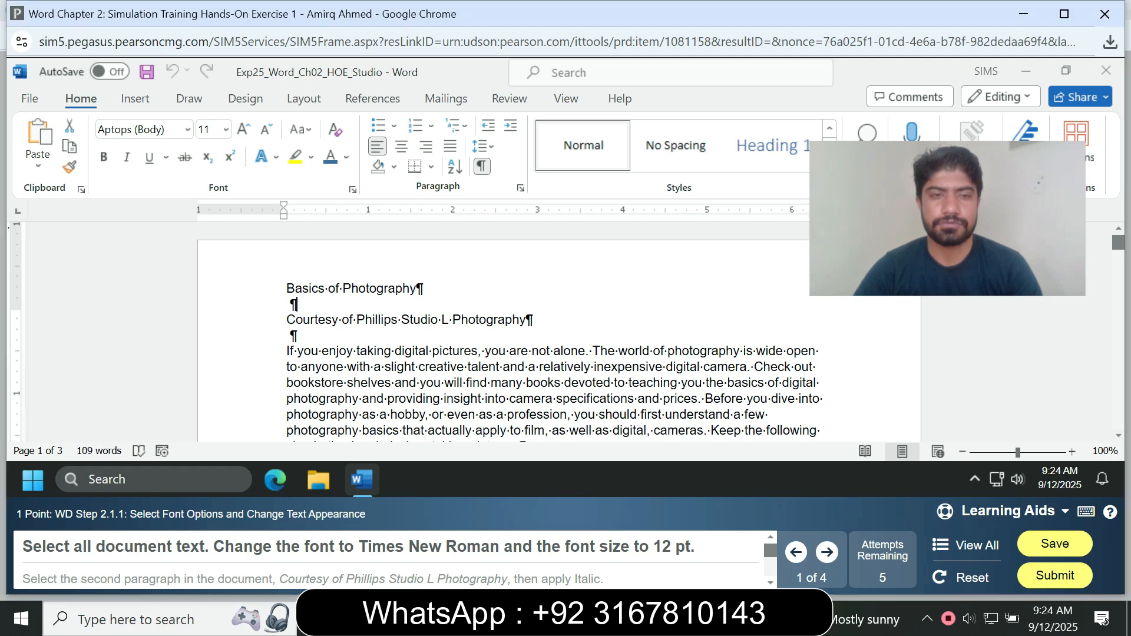
# Set all document text to Times New Roman at 12 pt.
pyautogui.hotkey('ctrl', 'a')
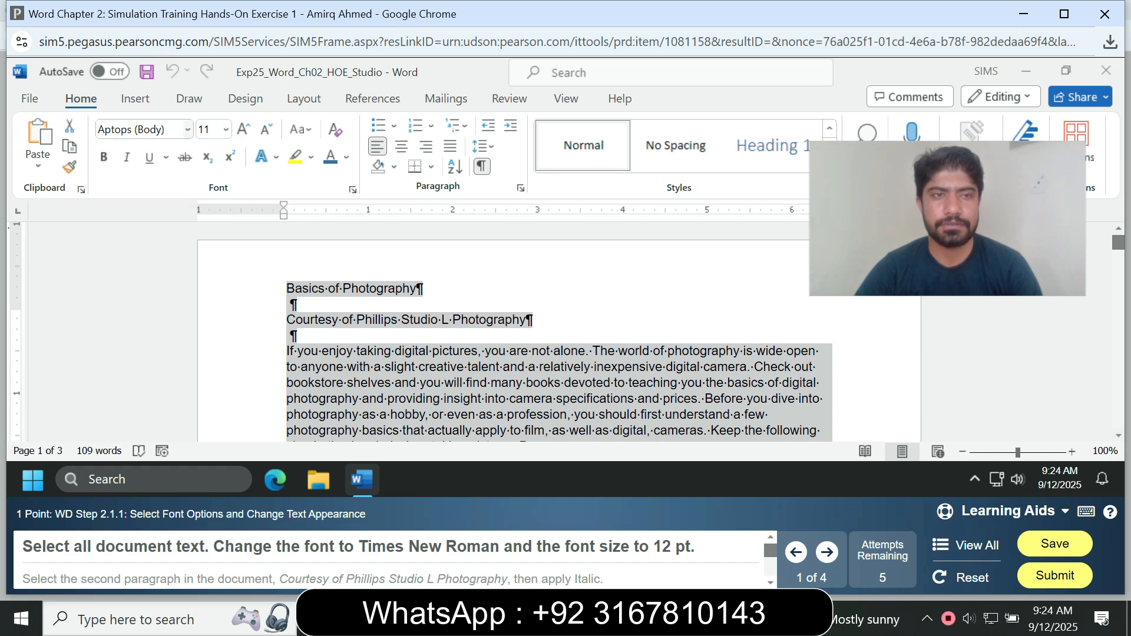
pyautogui.hotkey('alt', 'h')
pyautogui.press('f')
pyautogui.press('f')
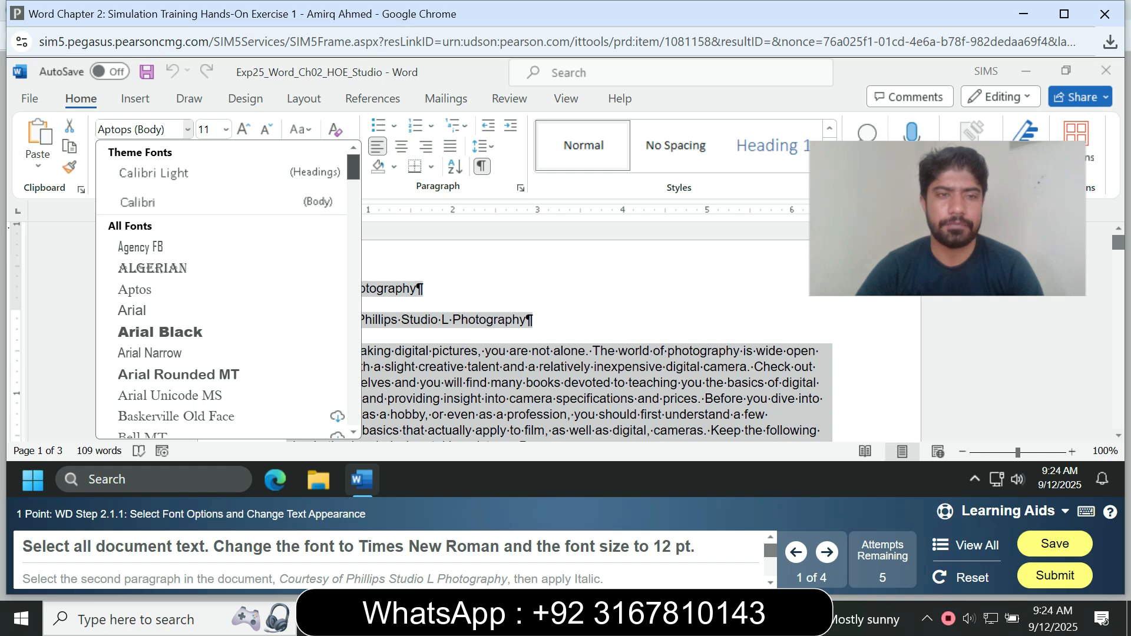
pyautogui.scroll(-10, 224, 289)
pyautogui.scroll(-10, 224, 289)
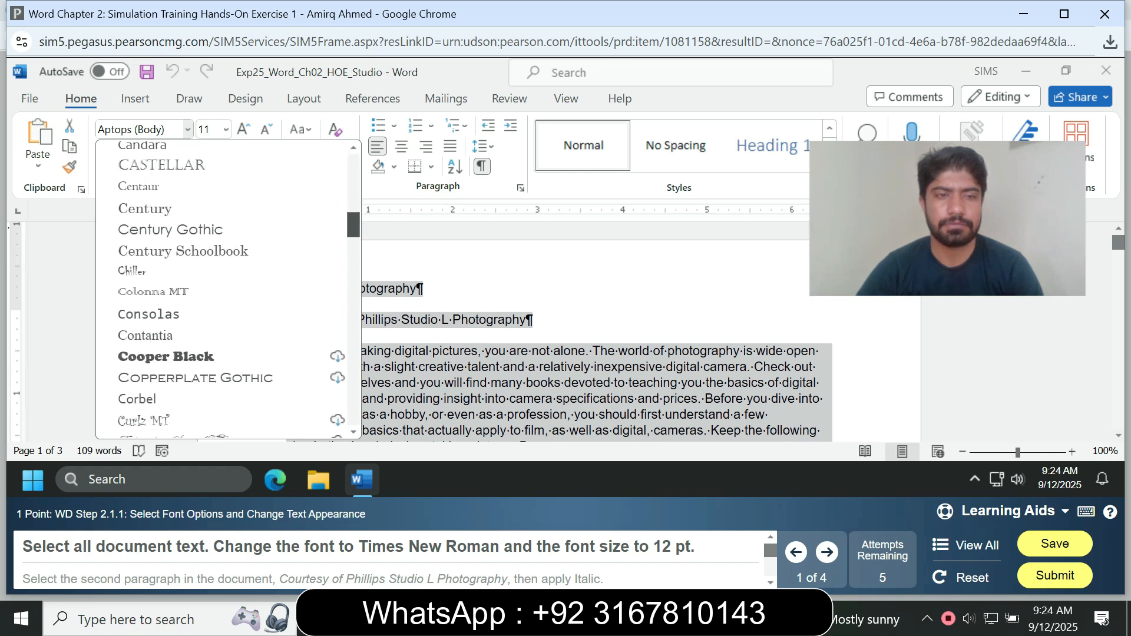
pyautogui.scroll(-10, 223, 288)
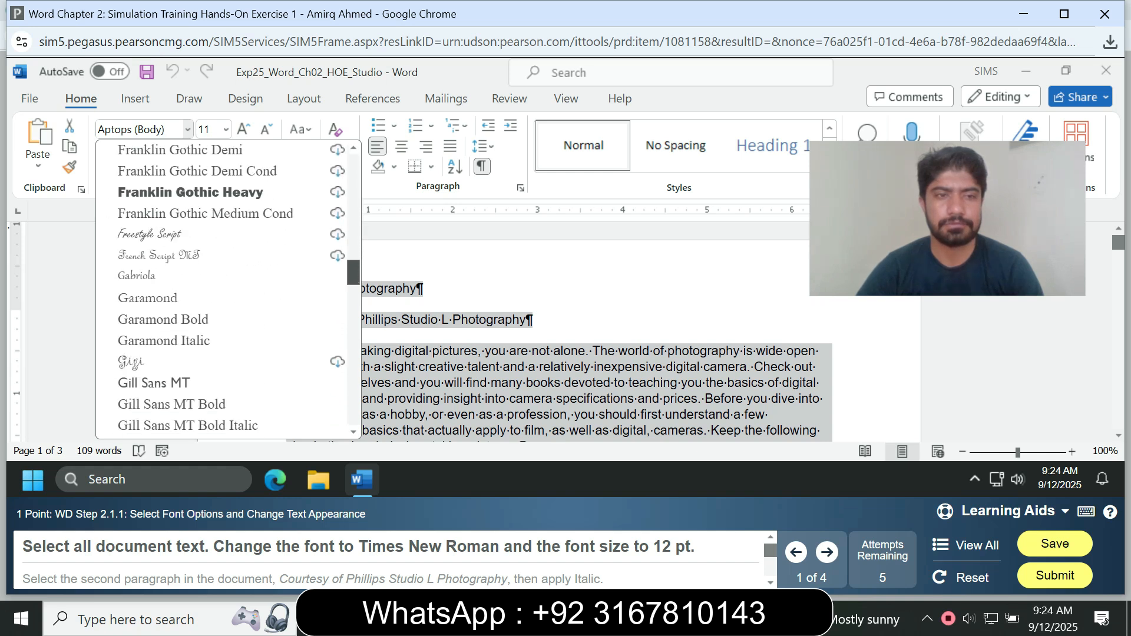
pyautogui.scroll(-10, 224, 288)
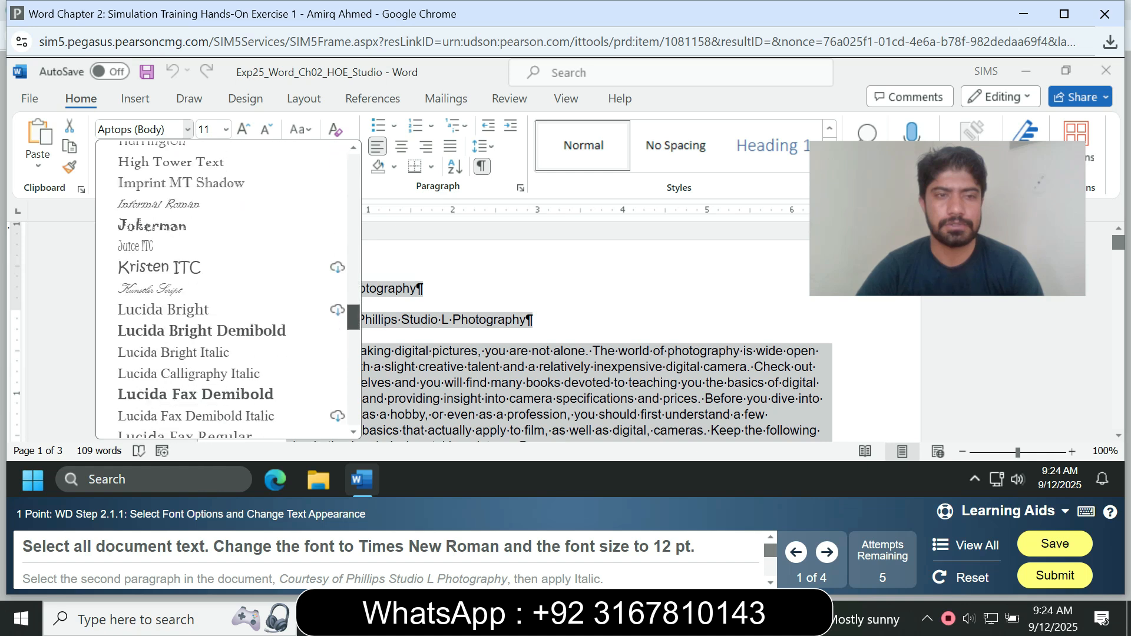
pyautogui.scroll(-10, 224, 288)
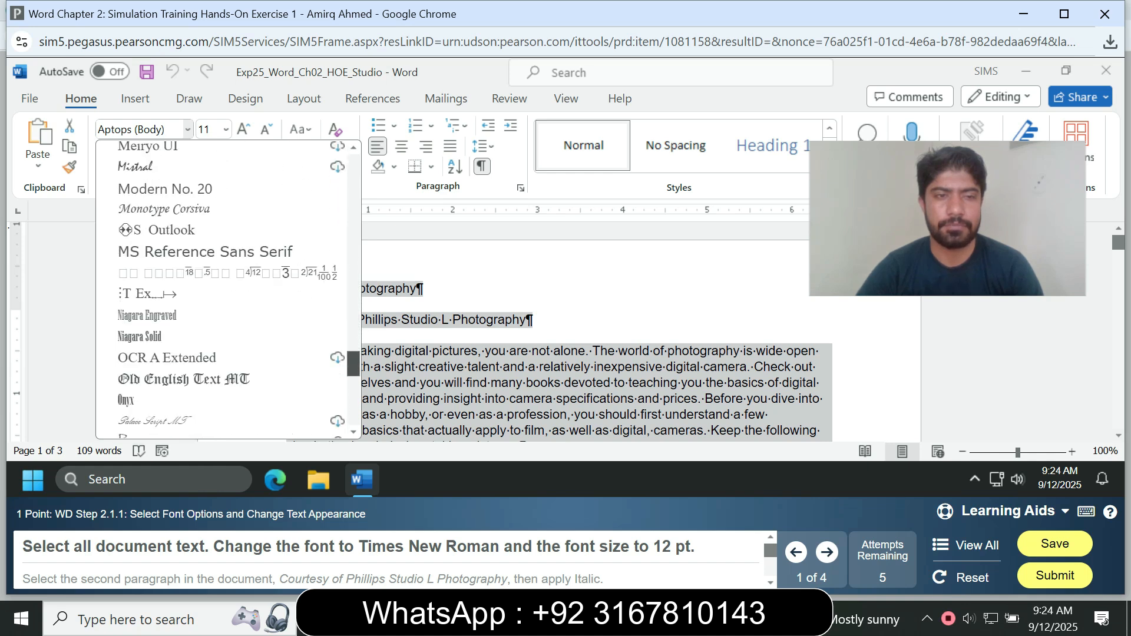
pyautogui.scroll(-5, 224, 288)
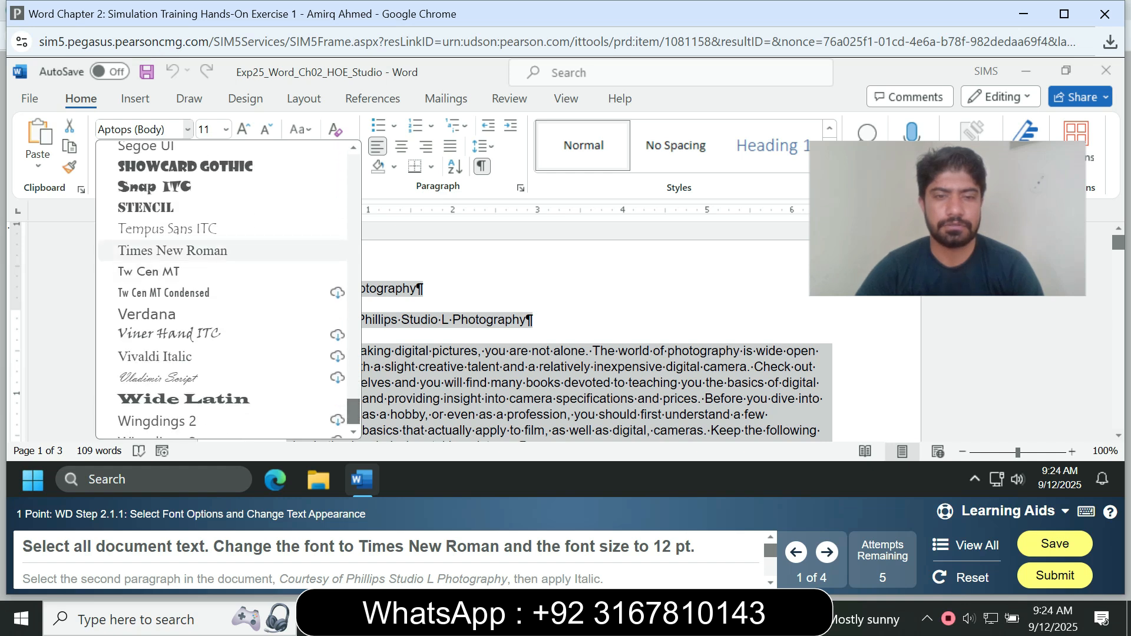
pyautogui.click(173, 250)
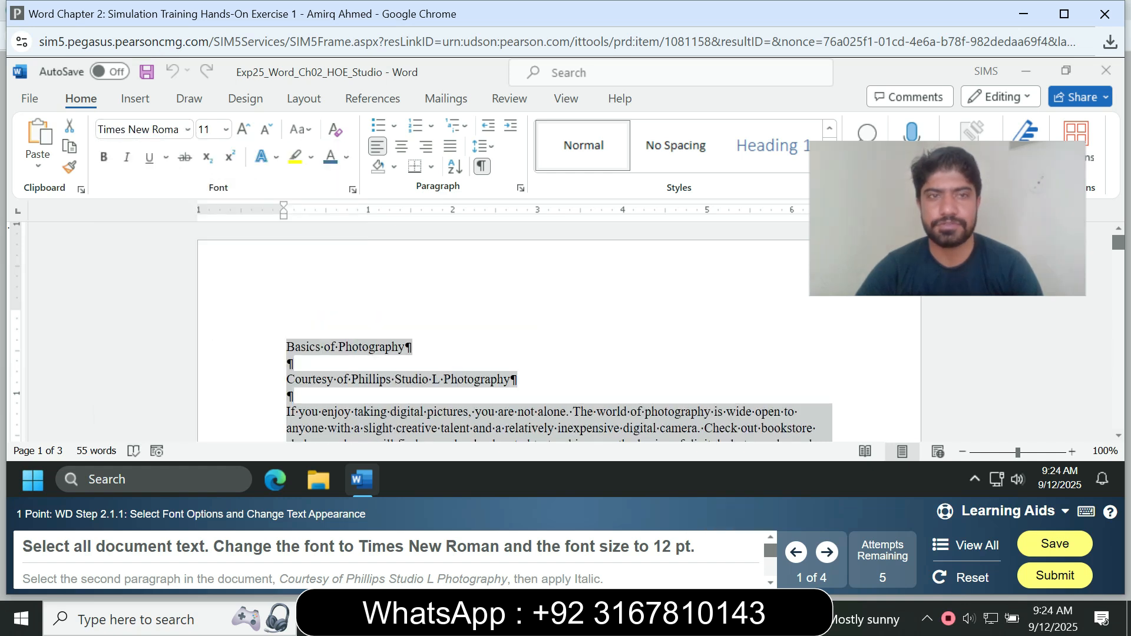
pyautogui.click(225, 129)
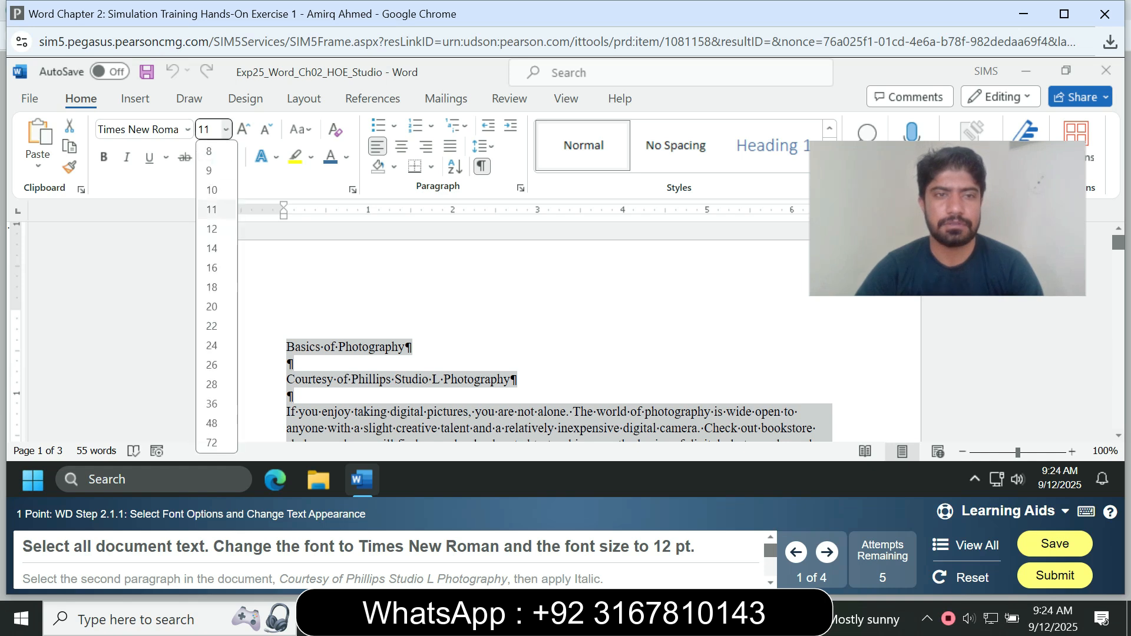
pyautogui.click(211, 228)
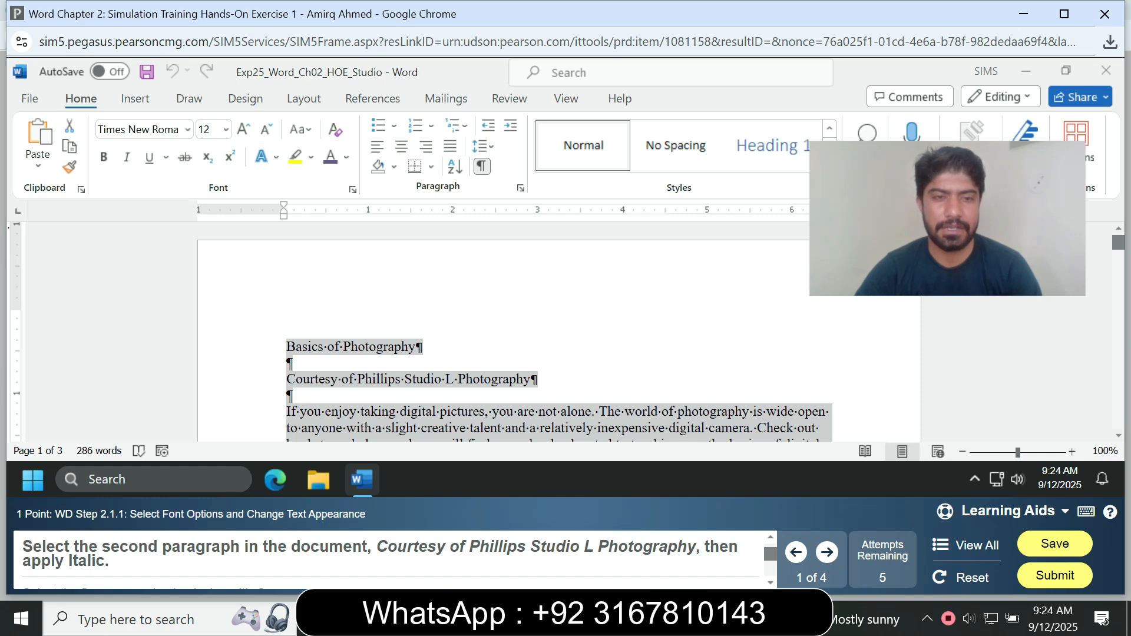
# Italicize the second paragraph, Courtesy of Phillips Studio L Photography.
pyautogui.click(424, 380)
pyautogui.moveTo(286, 379); pyautogui.dragTo(537, 379)
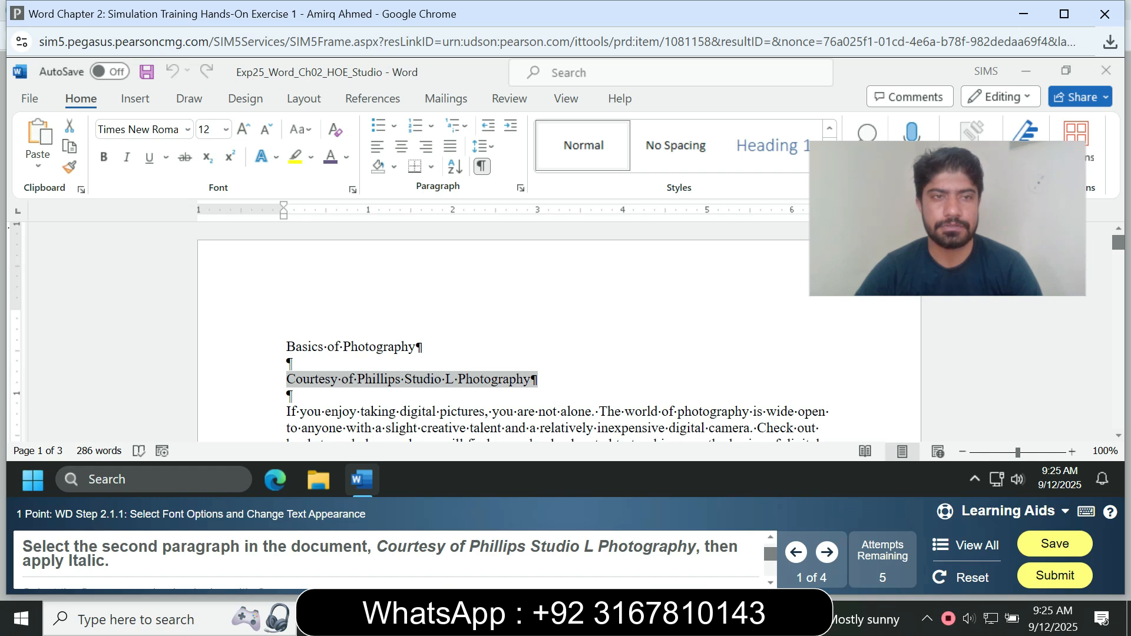
pyautogui.click(126, 157)
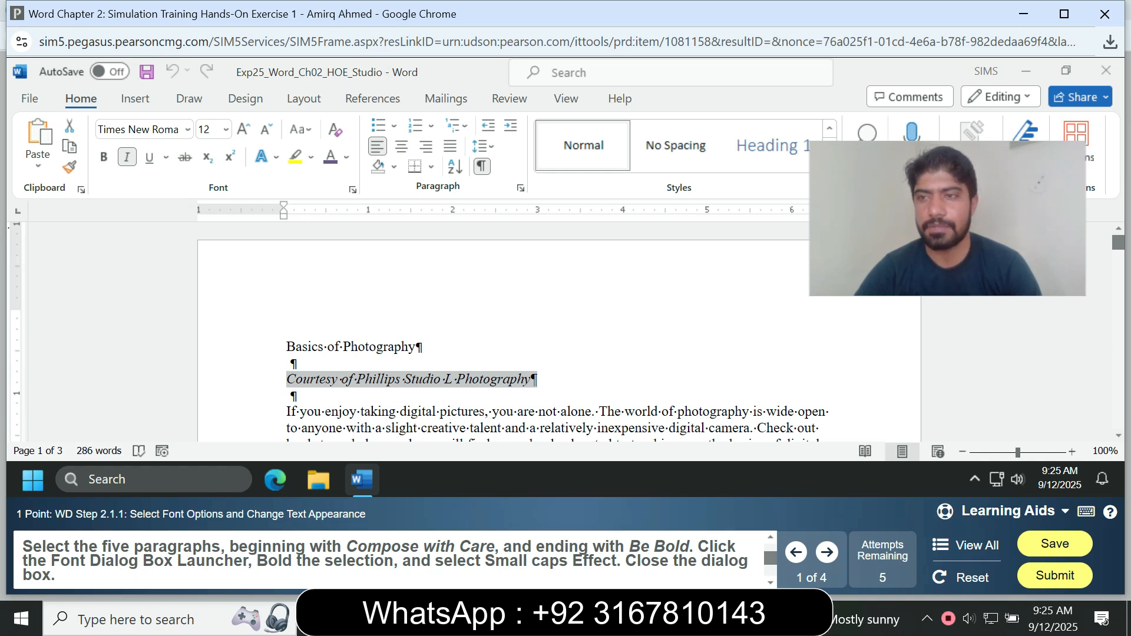
# Try to apply Small caps to the five paragraphs from Compose with Care to Be Bold.
pyautogui.scroll(-6, 530, 330)
pyautogui.scroll(6, 530, 329)
pyautogui.scroll(-3, 530, 330)
pyautogui.scroll(4, 530, 329)
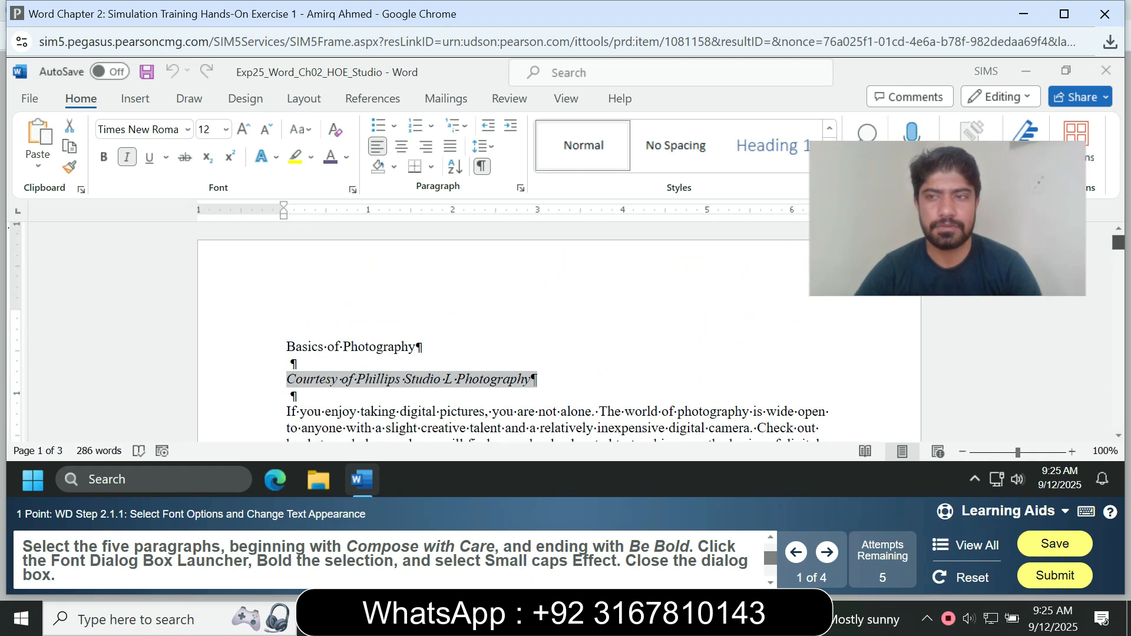
pyautogui.scroll(-5, 530, 330)
pyautogui.scroll(2, 530, 330)
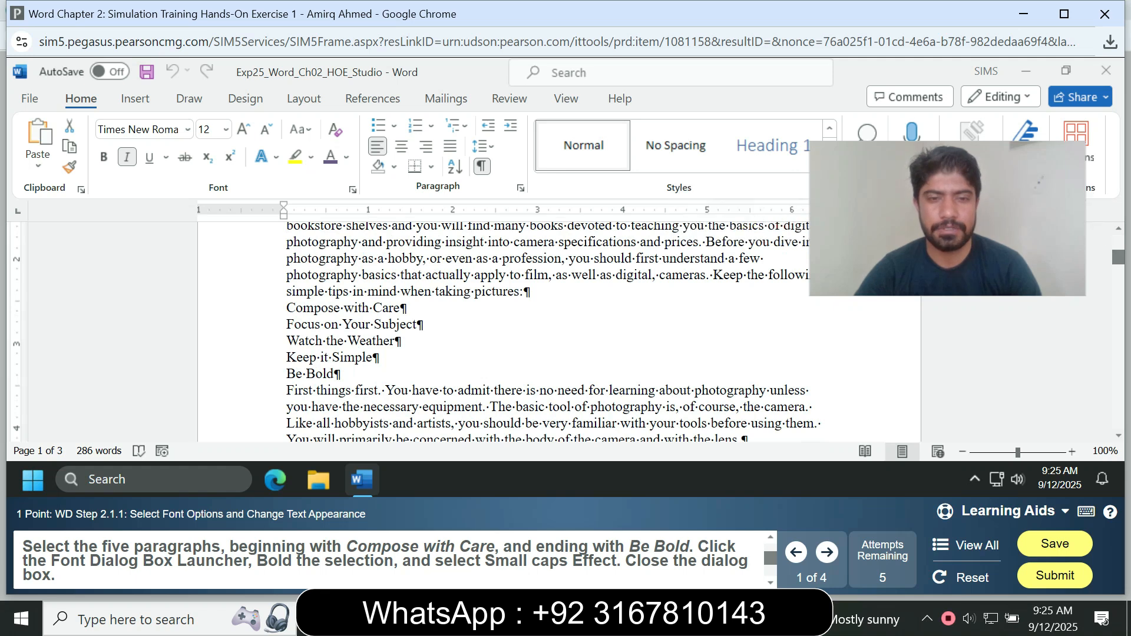
pyautogui.hotkey('shift', 'Down')
pyautogui.hotkey('shift', 'Down')
pyautogui.hotkey('shift', 'Down')
pyautogui.hotkey('shift', 'Down')
pyautogui.hotkey('shift', 'Down')
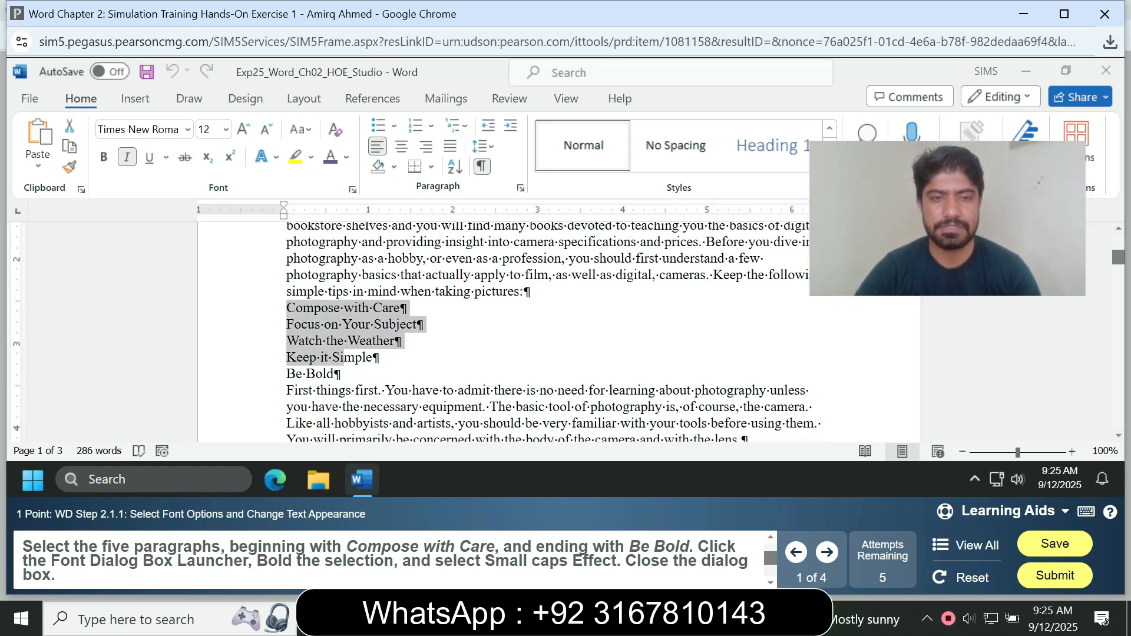
pyautogui.hotkey('shift', 'F10')
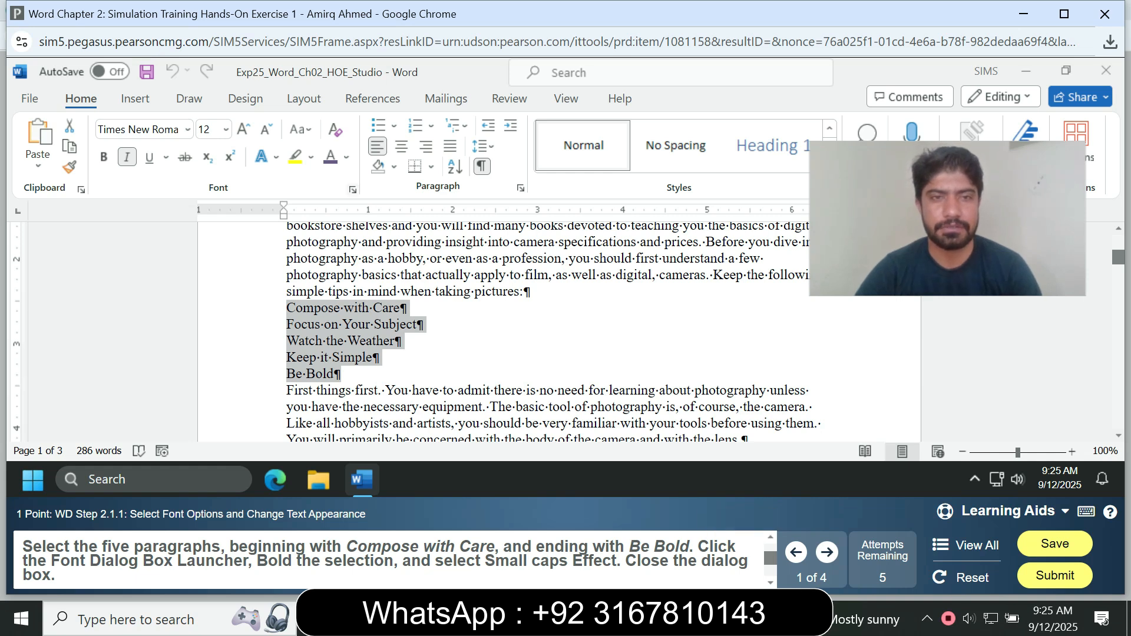
pyautogui.hotkey('ctrl', 'd')
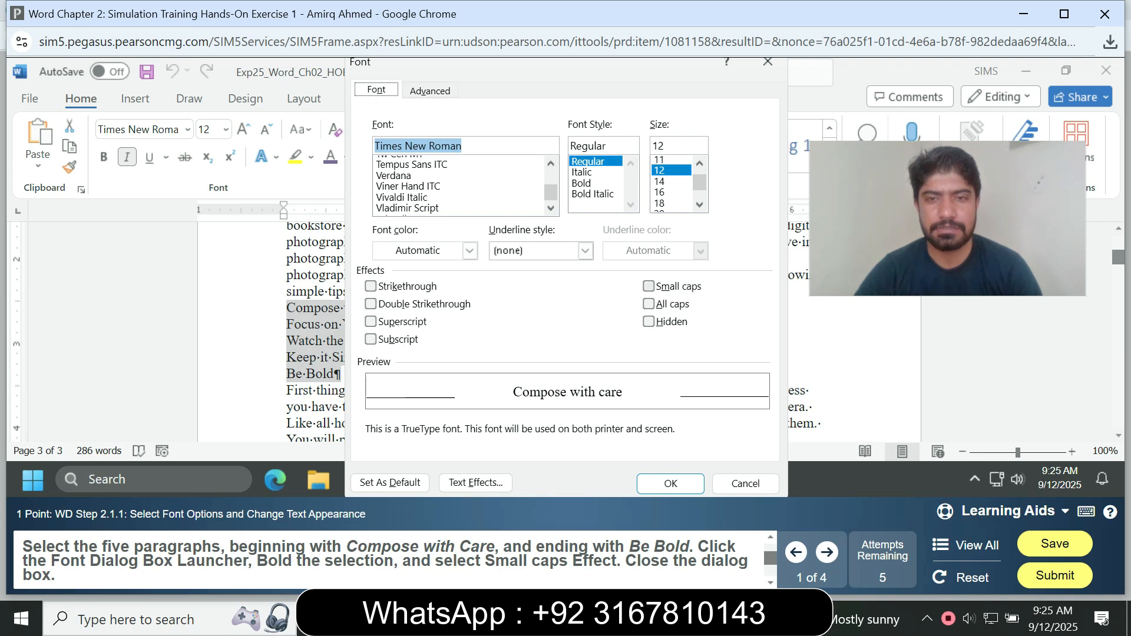
pyautogui.hotkey('alt', 'm')
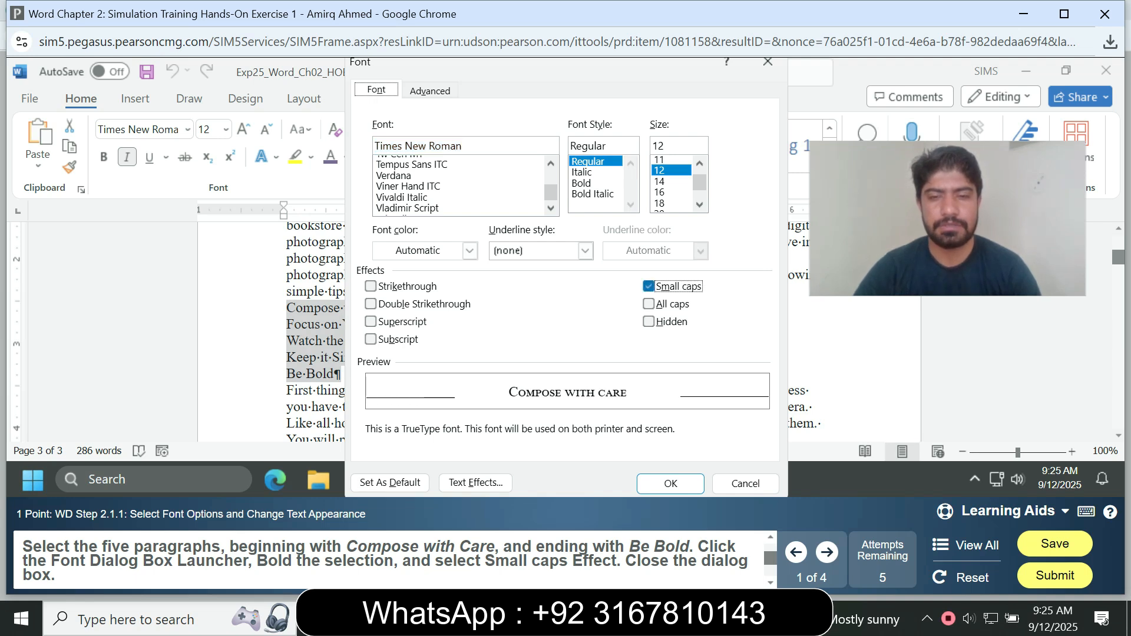
pyautogui.press('Return')
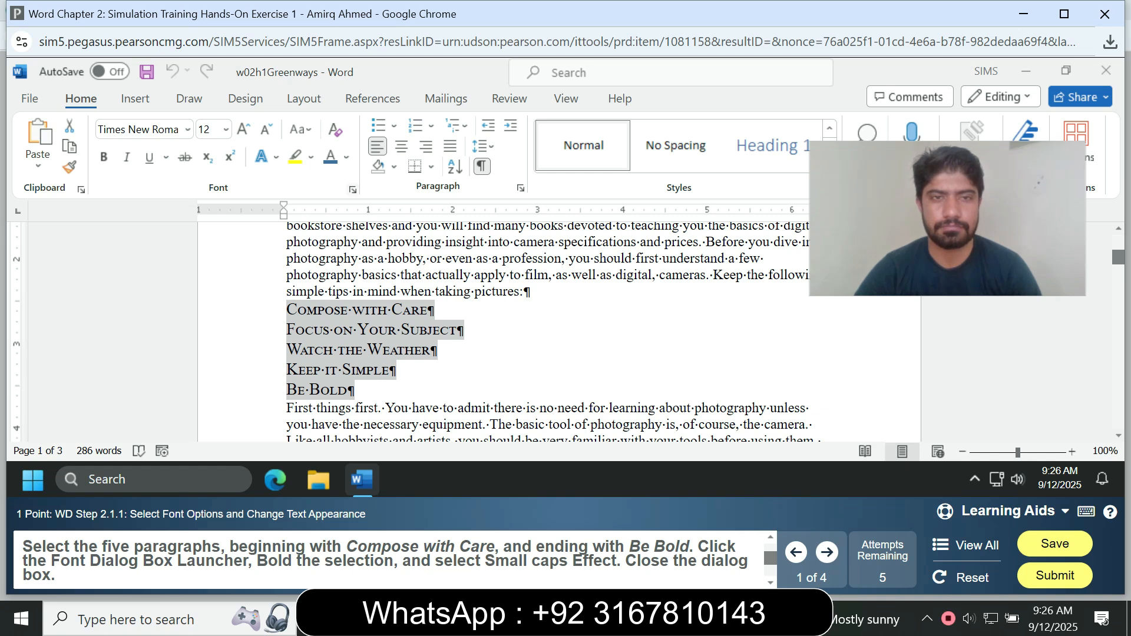
pyautogui.press('Return')
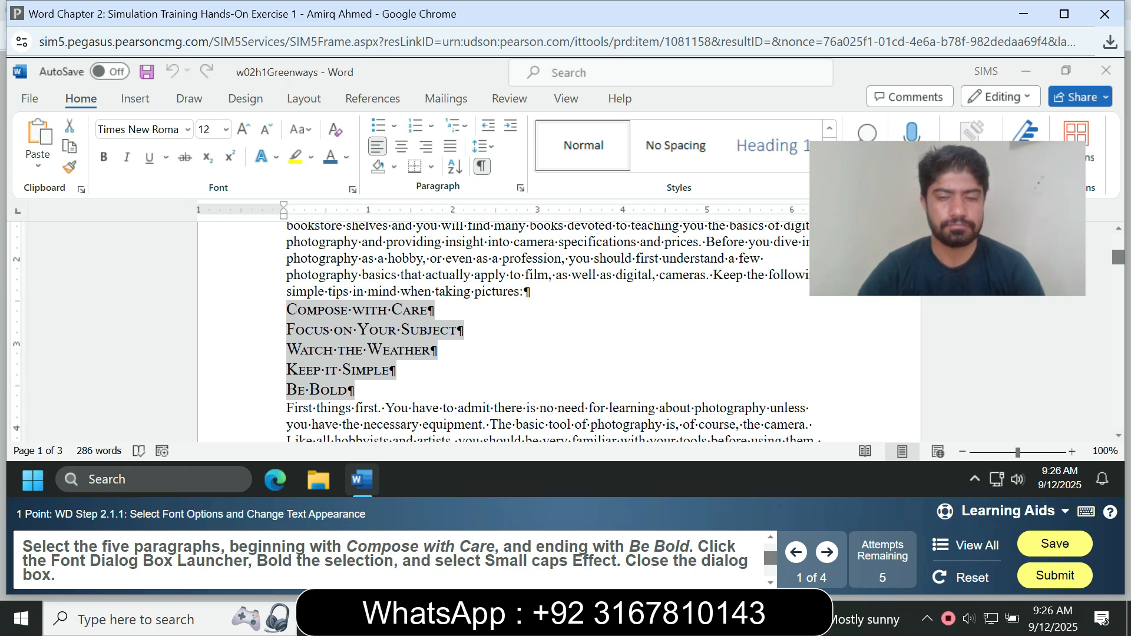
pyautogui.press('alt')
pyautogui.press('alt')
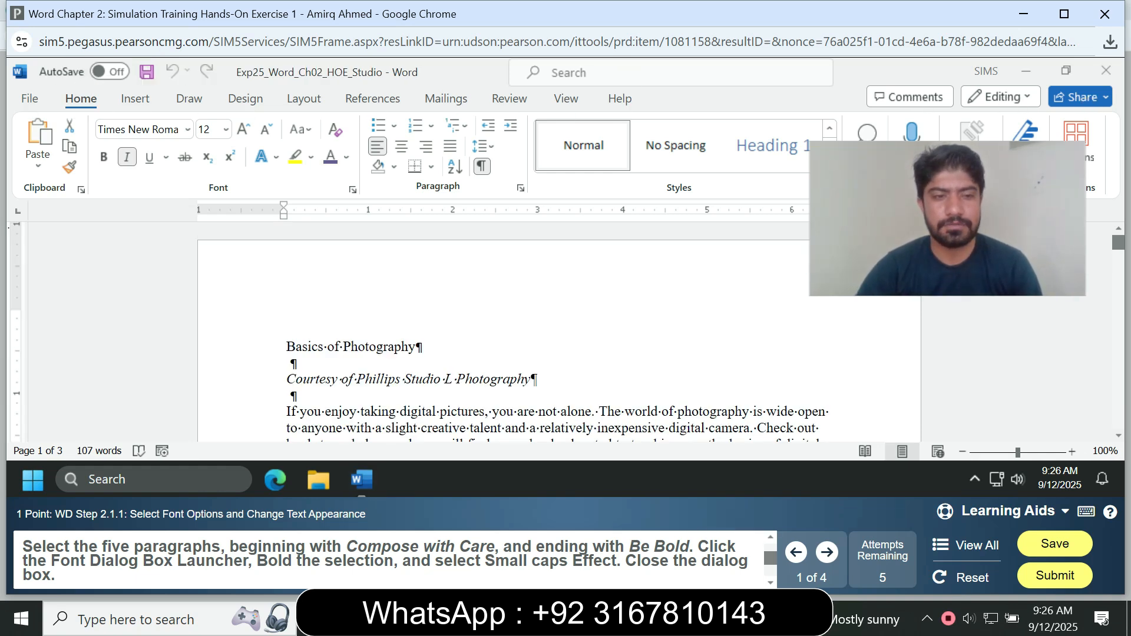
# Apply Bold and Small caps through the Font dialog to the five paragraphs from Compose with Care to Be Bold.
pyautogui.scroll(-4, 560, 330)
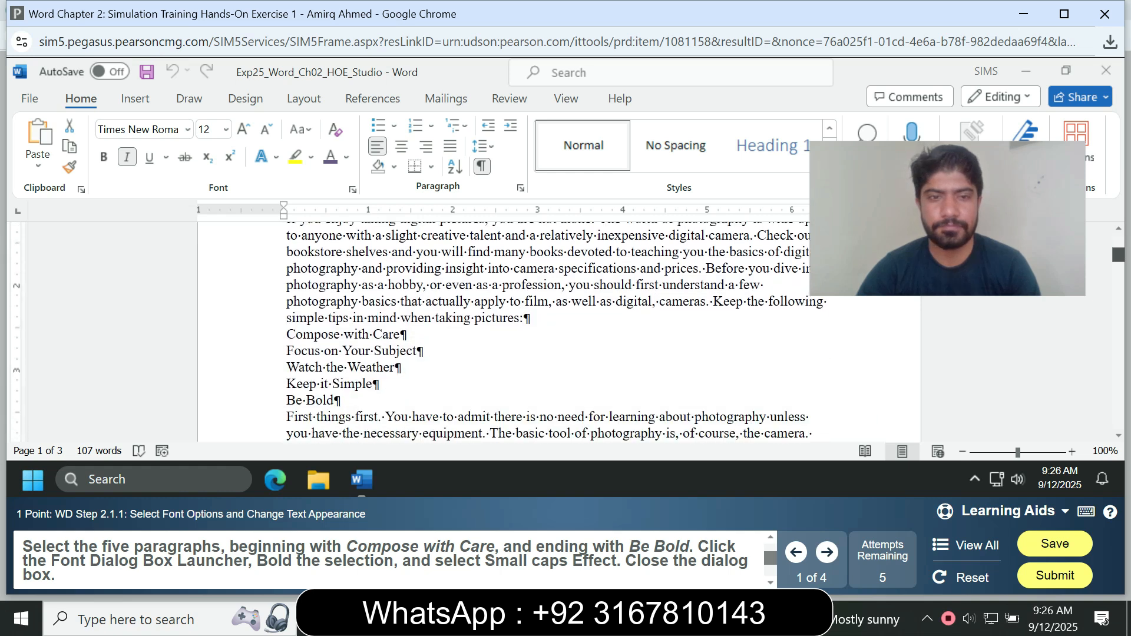
pyautogui.scroll(-2, 560, 330)
pyautogui.moveTo(340, 303); pyautogui.dragTo(286, 237)
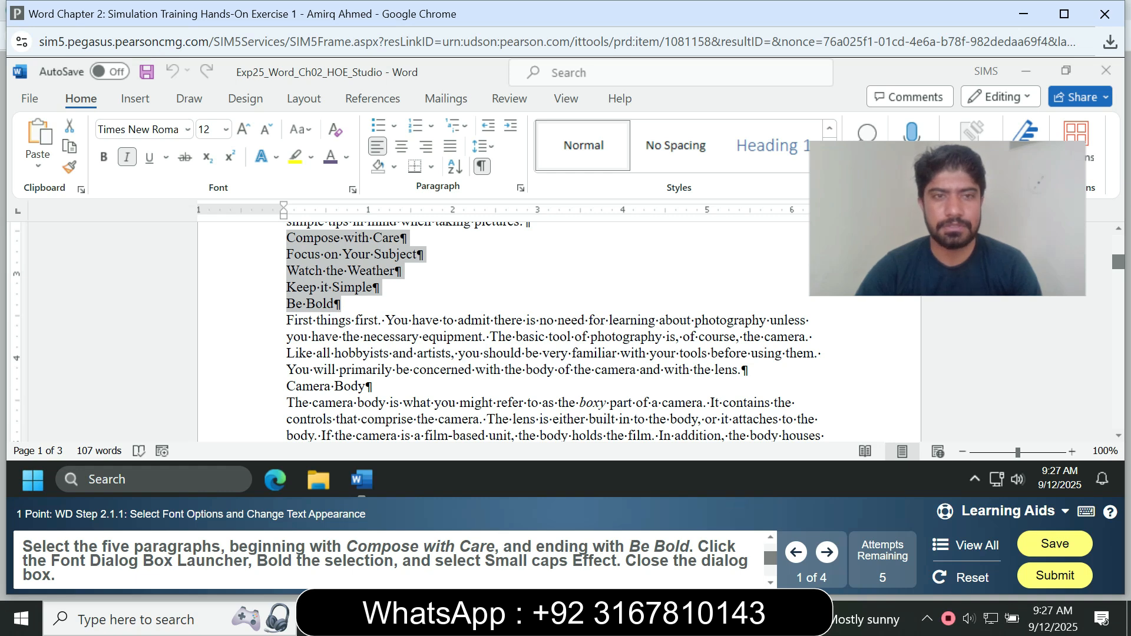
pyautogui.hotkey('ctrl', 'd')
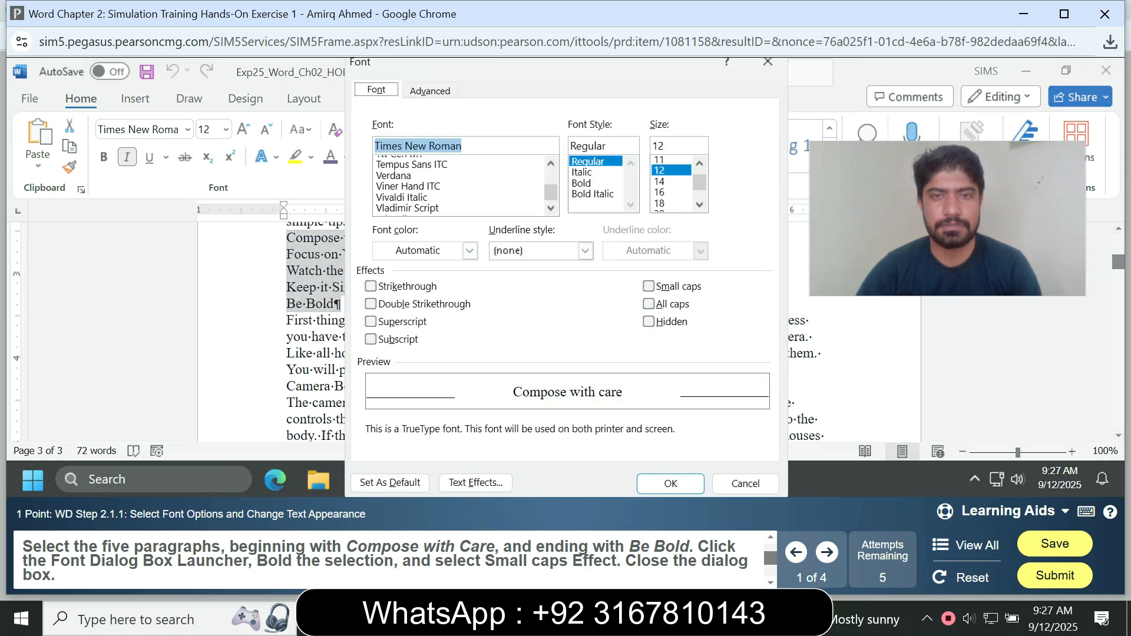
pyautogui.click(595, 184)
pyautogui.click(648, 286)
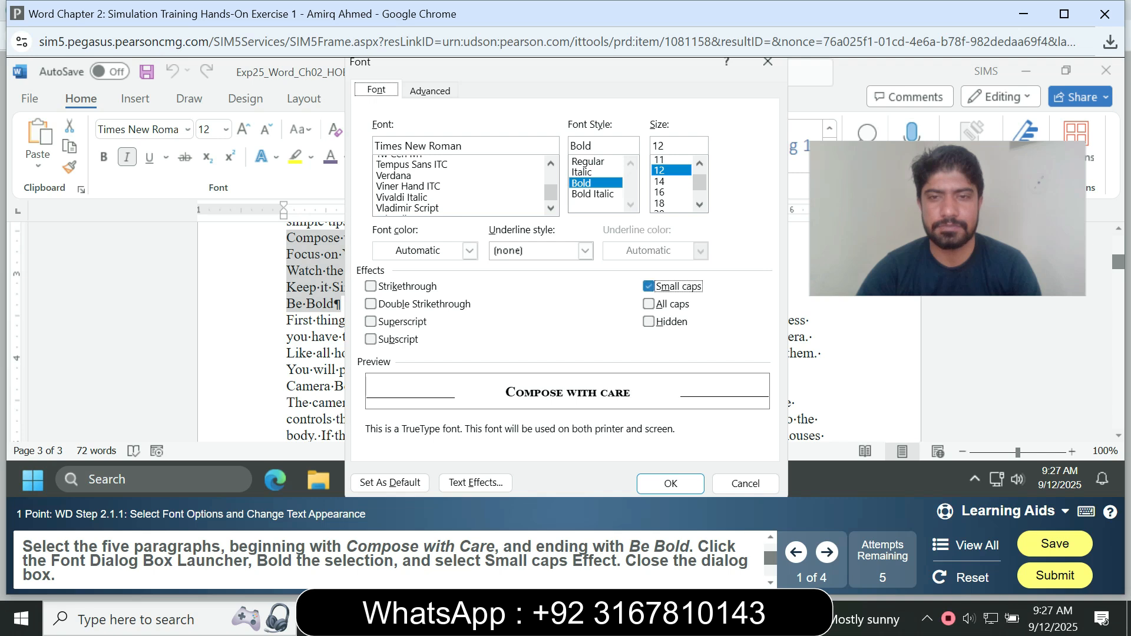
pyautogui.click(670, 484)
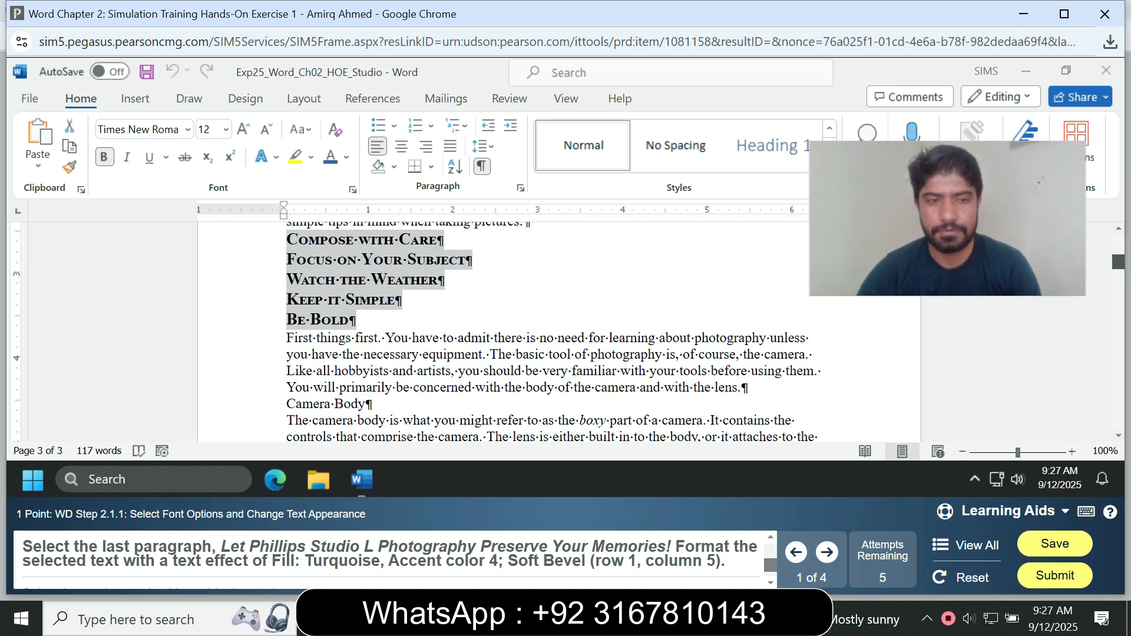
# Apply the text effect Fill: Turquoise, Accent color 4; Soft Bevel to the last paragraph, Let Phillips Studio L Photography Preserve Your Memories!
pyautogui.scroll(-4, 552, 331)
pyautogui.scroll(-10, 552, 331)
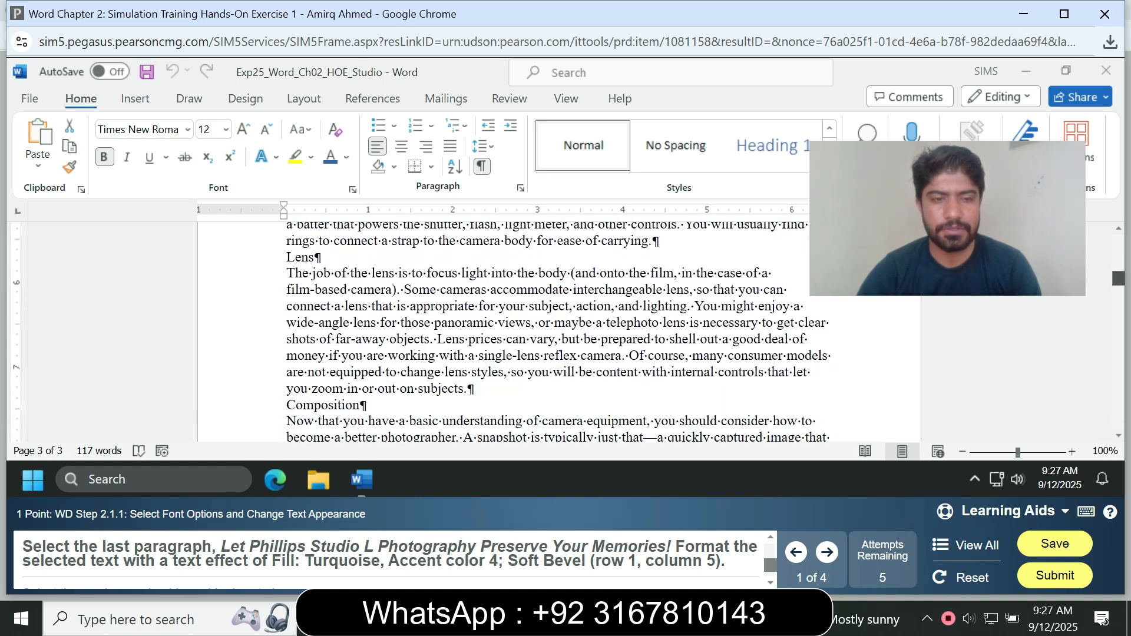
pyautogui.scroll(-10, 552, 331)
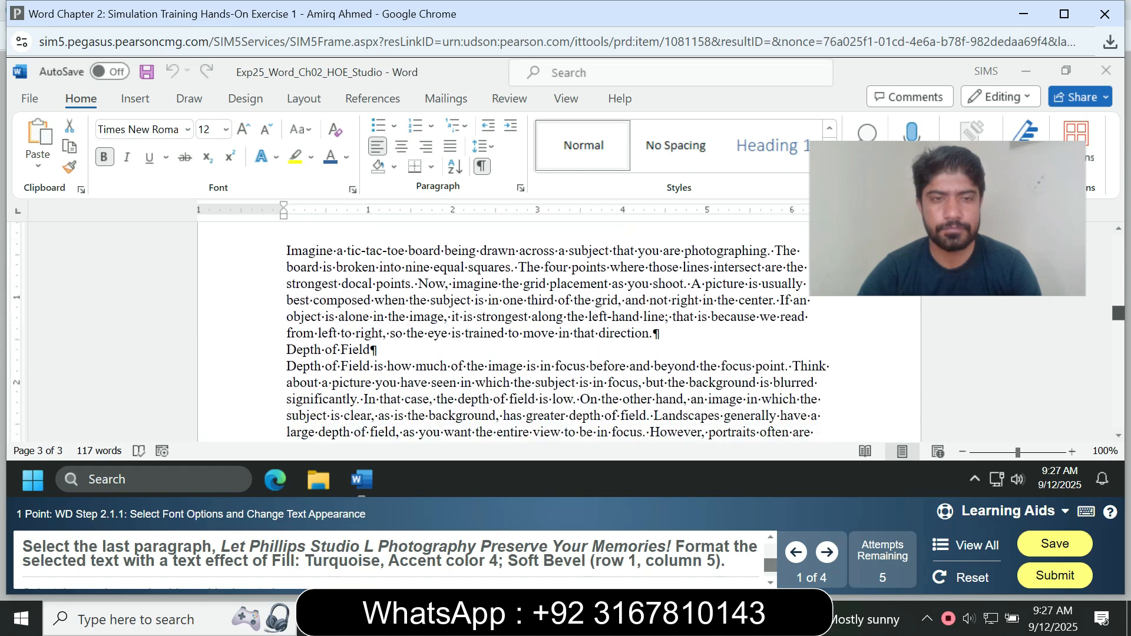
pyautogui.scroll(-15, 552, 330)
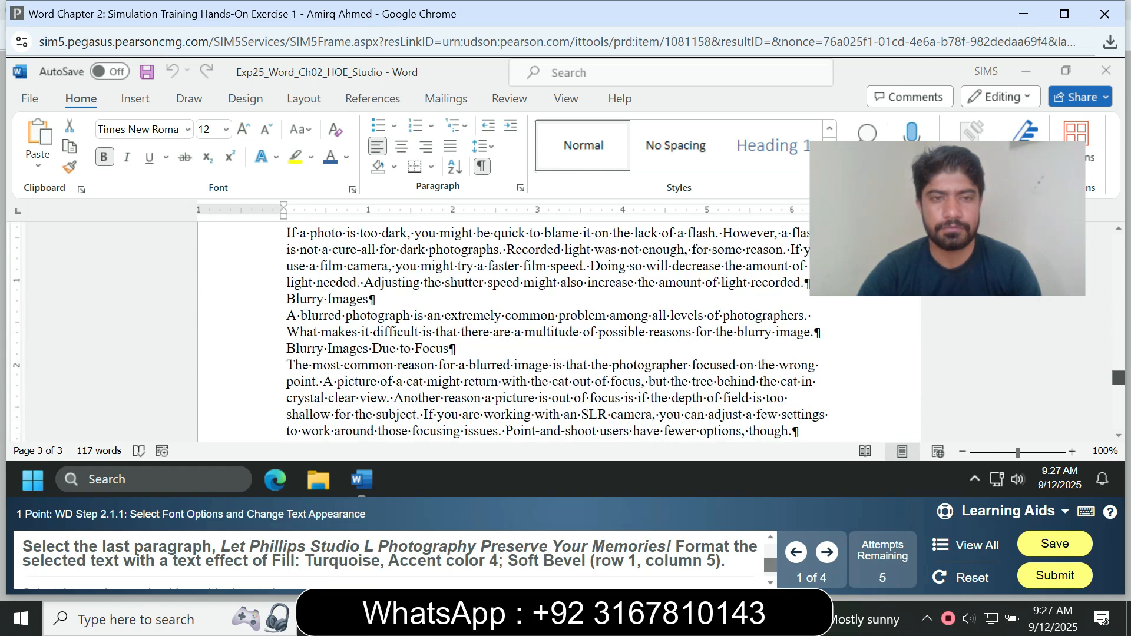
pyautogui.scroll(5, 552, 331)
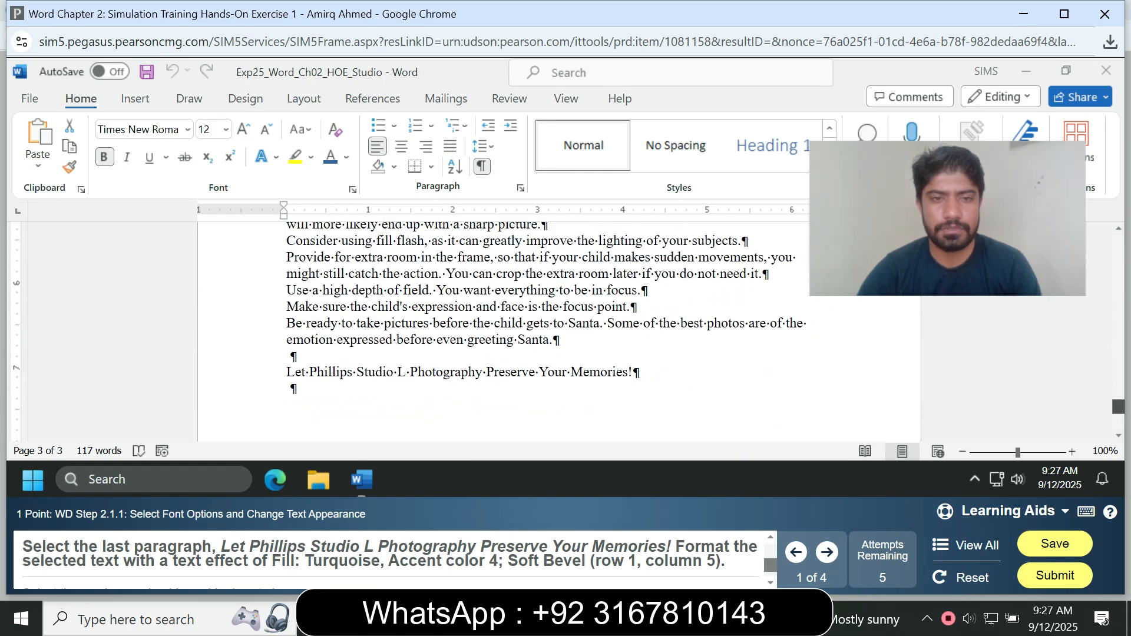
pyautogui.scroll(-2, 552, 331)
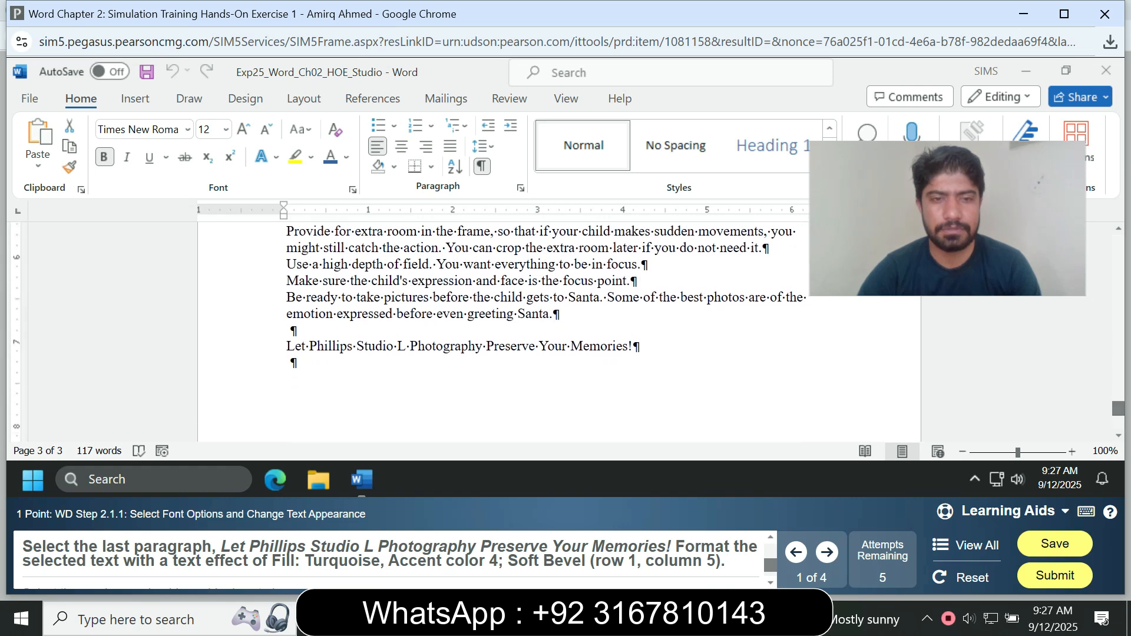
pyautogui.moveTo(639, 346); pyautogui.dragTo(286, 346)
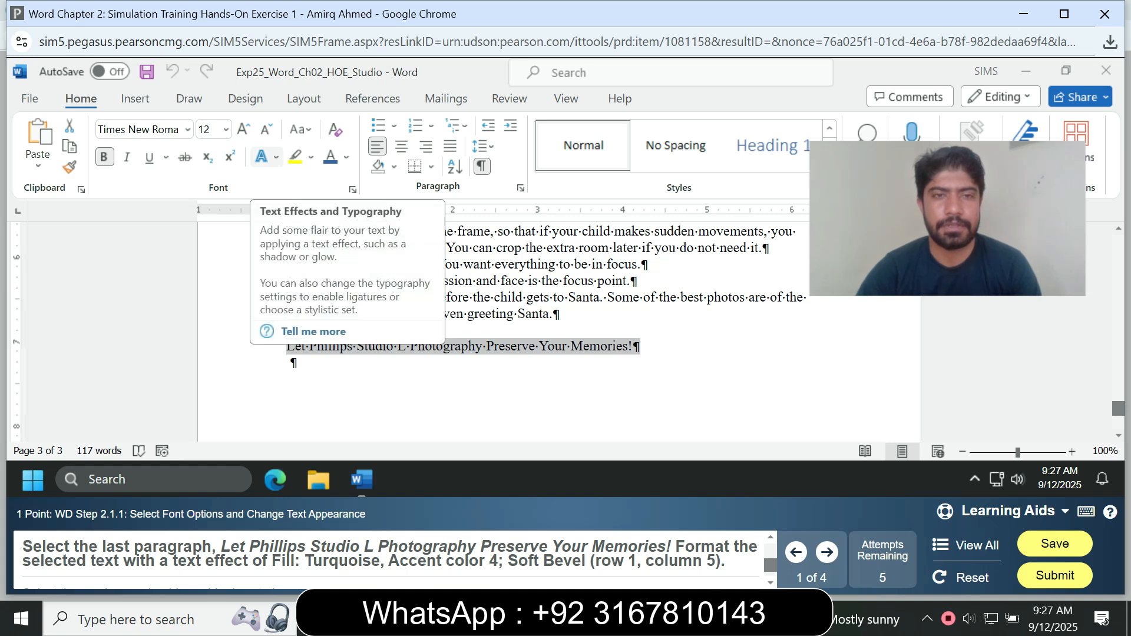
pyautogui.click(275, 157)
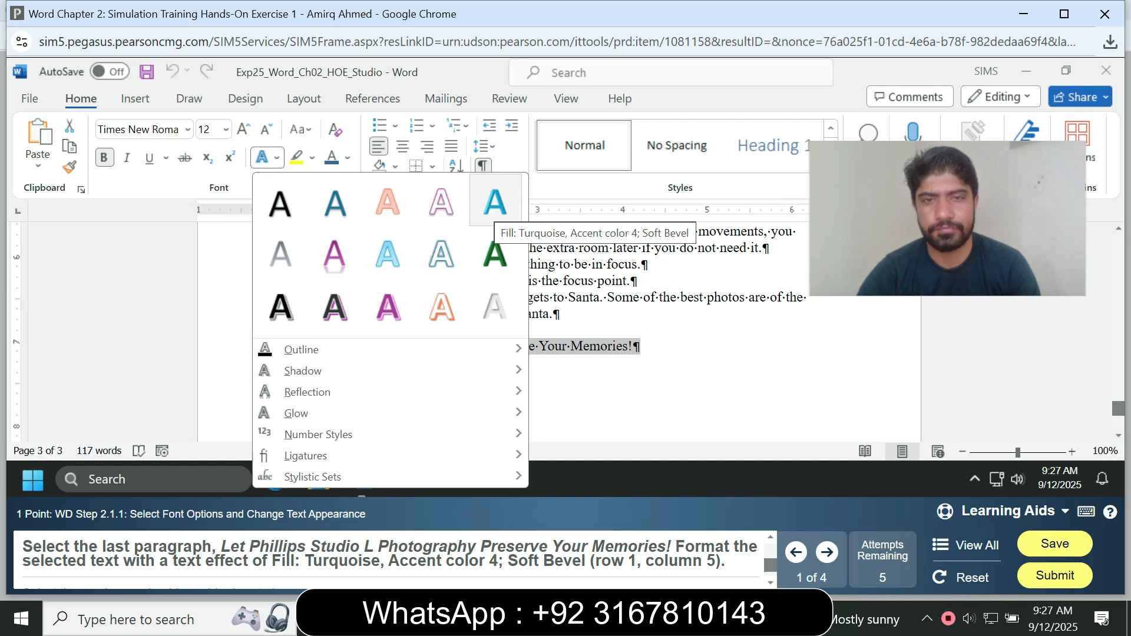
pyautogui.click(494, 203)
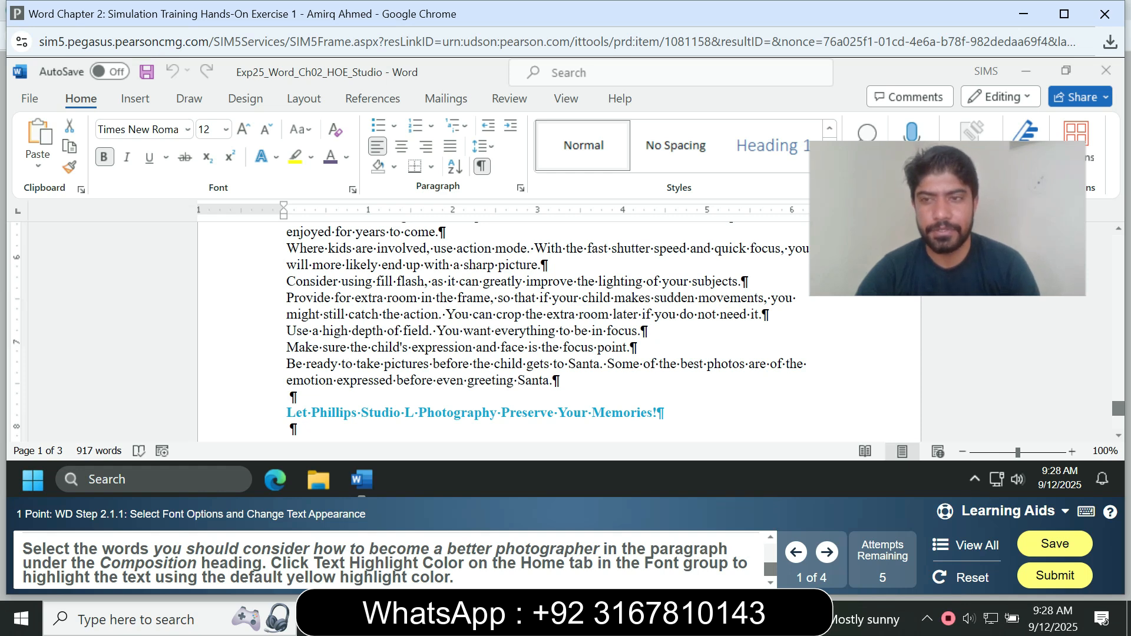
# Highlight the words you should consider how to become a better photographer in the Composition paragraph in yellow.
pyautogui.scroll(5, 548, 330)
pyautogui.scroll(-4, 547, 330)
pyautogui.scroll(3, 548, 330)
pyautogui.scroll(10, 548, 330)
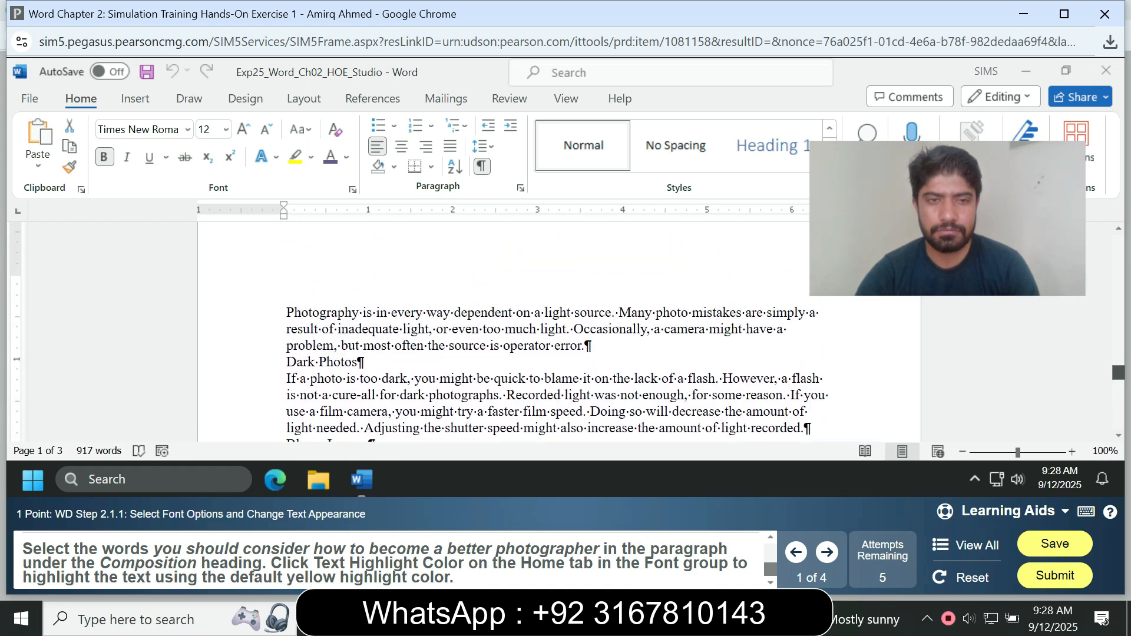
pyautogui.scroll(10, 548, 330)
pyautogui.scroll(10, 547, 329)
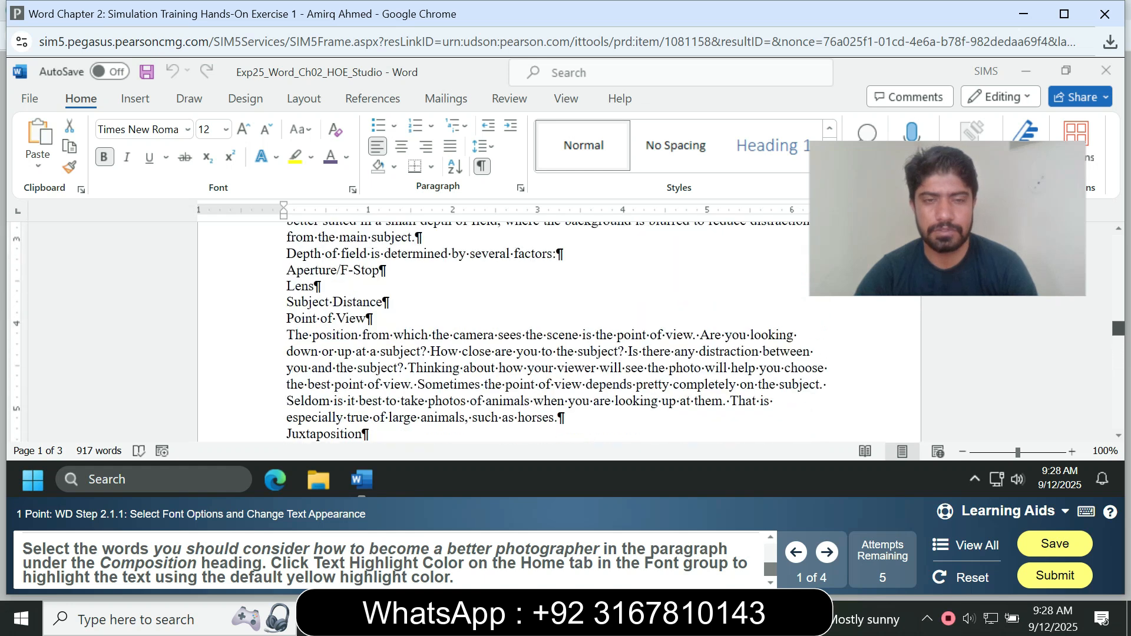
pyautogui.scroll(10, 548, 330)
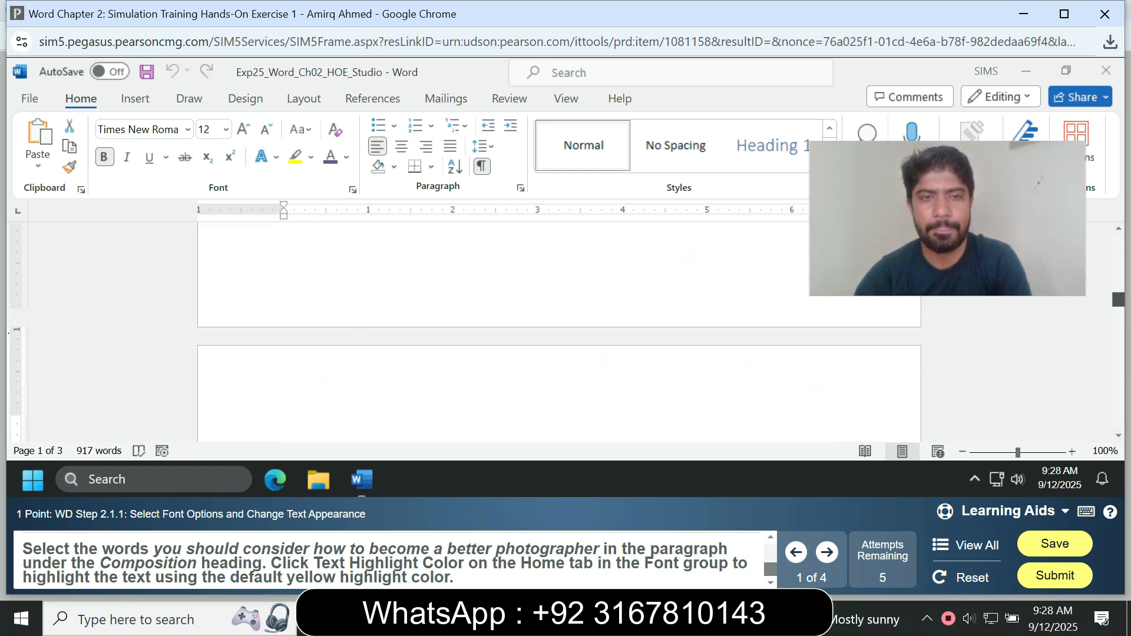
pyautogui.scroll(5, 548, 330)
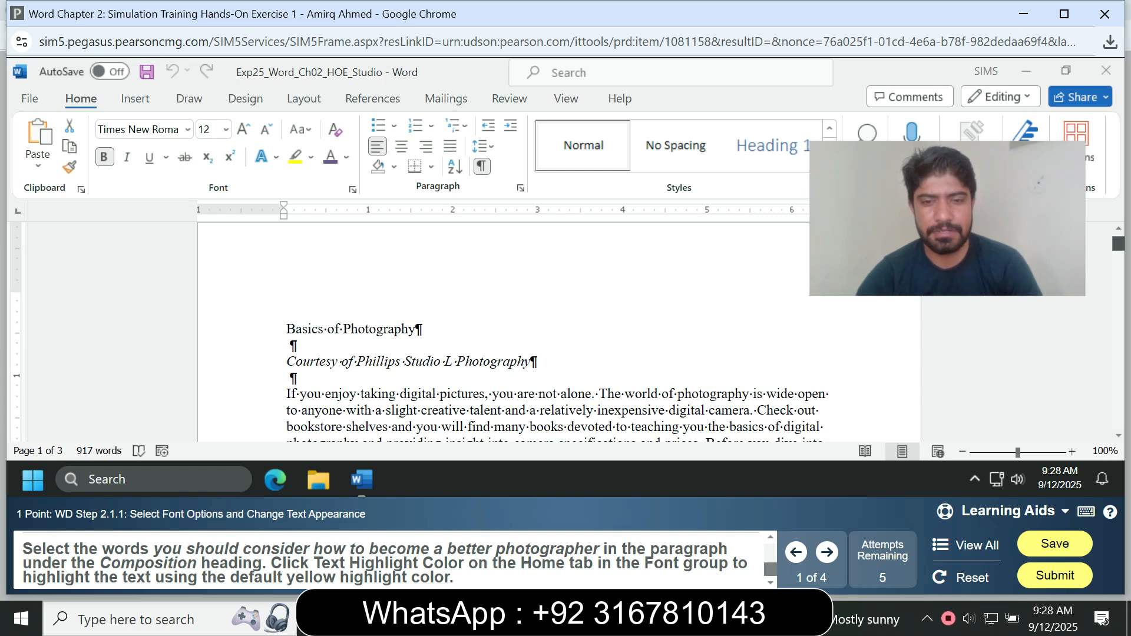
pyautogui.scroll(-4, 548, 330)
pyautogui.scroll(-3, 548, 330)
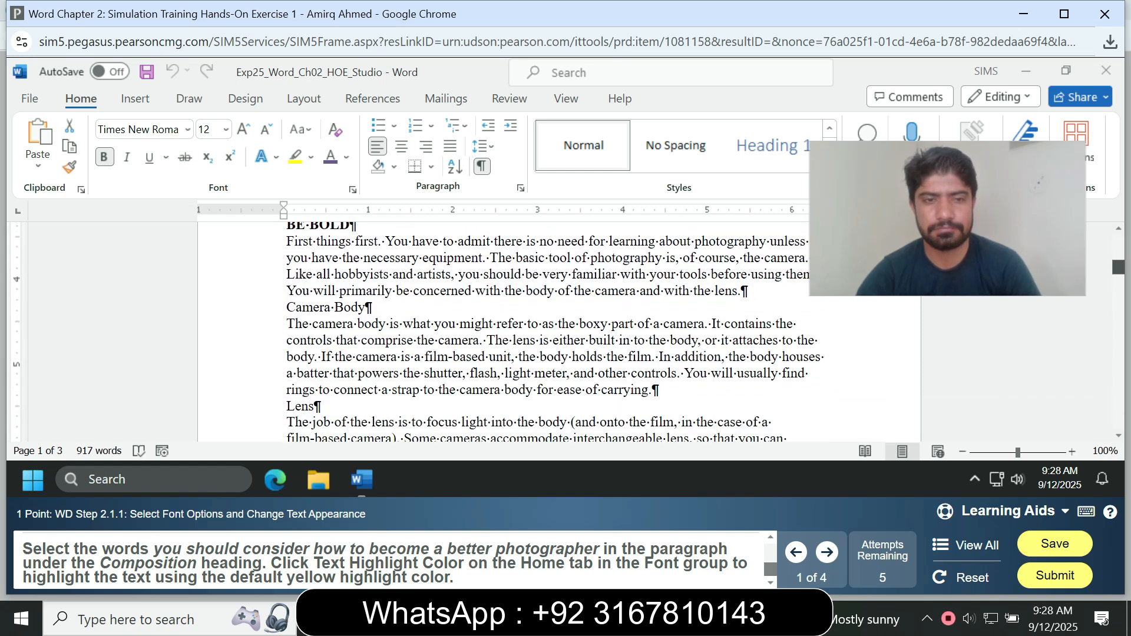
pyautogui.scroll(-3, 547, 330)
pyautogui.scroll(-6, 548, 329)
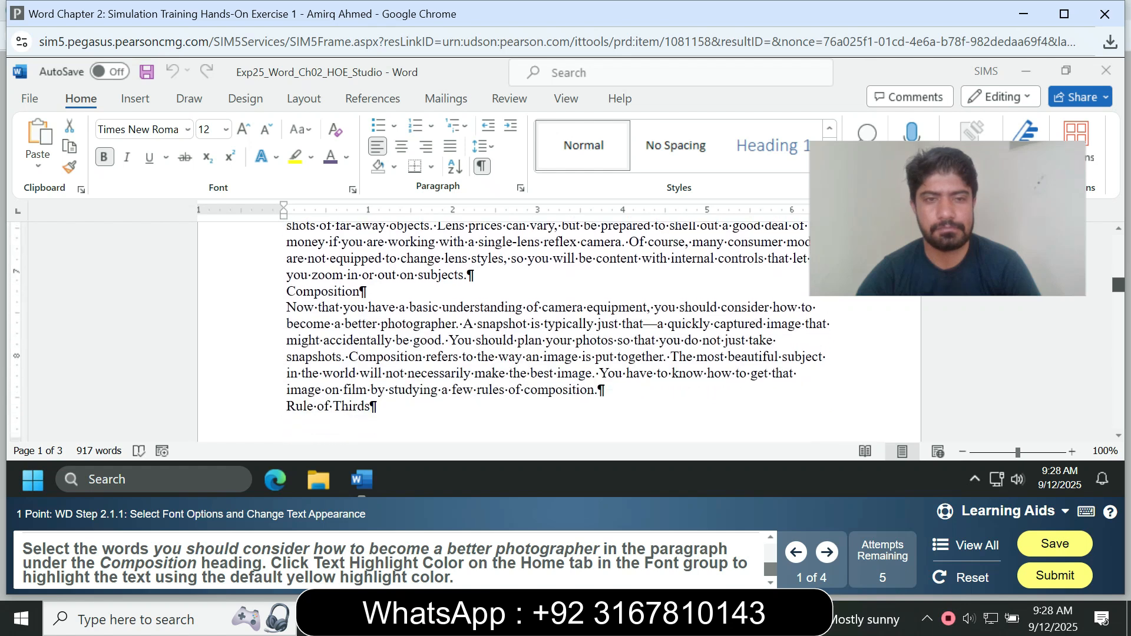
pyautogui.scroll(-3, 547, 329)
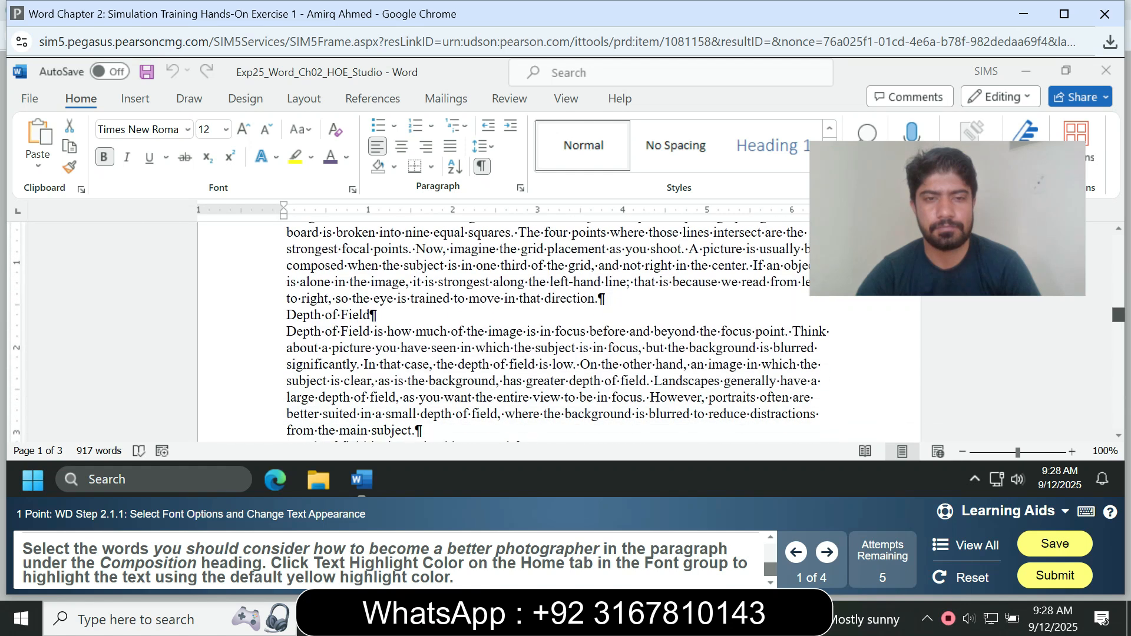
pyautogui.scroll(-6, 547, 330)
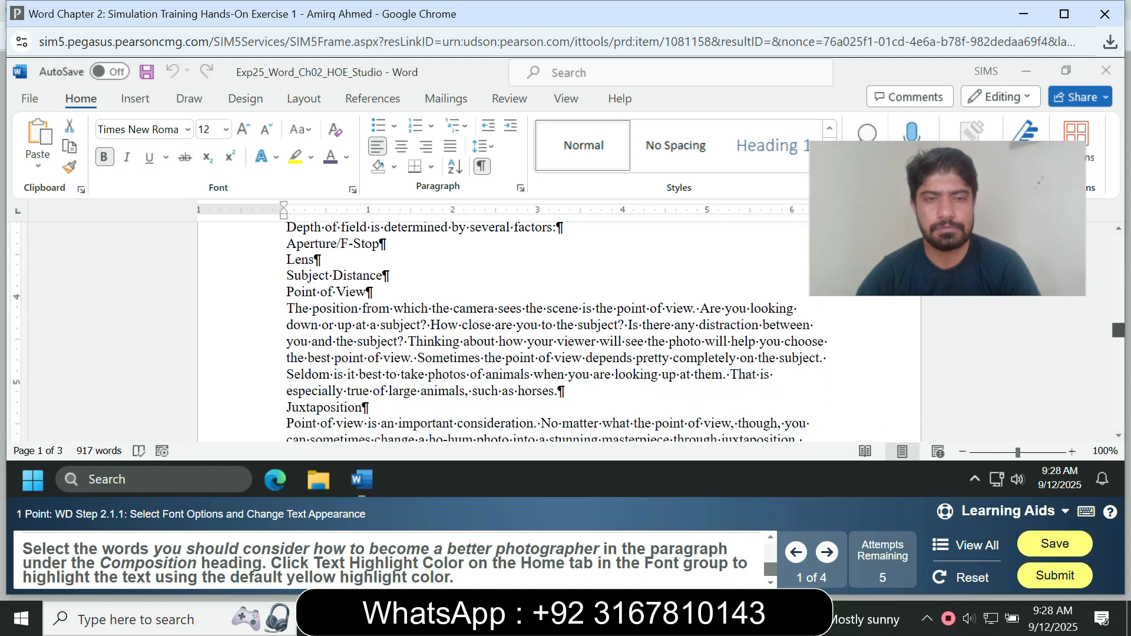
pyautogui.scroll(-10, 547, 330)
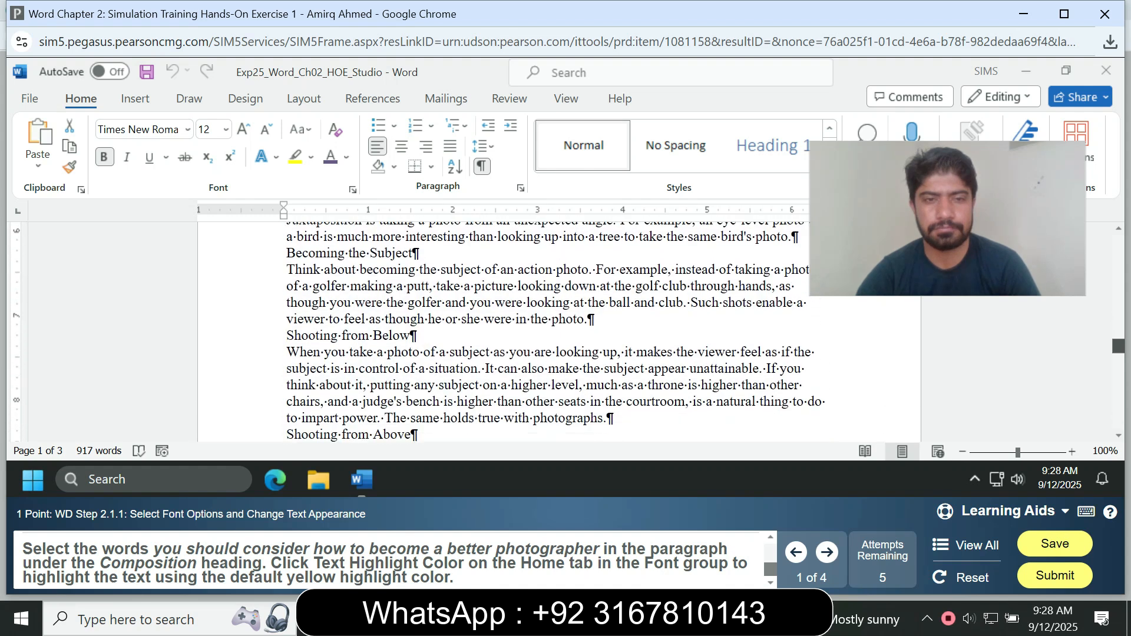
pyautogui.scroll(-1, 547, 329)
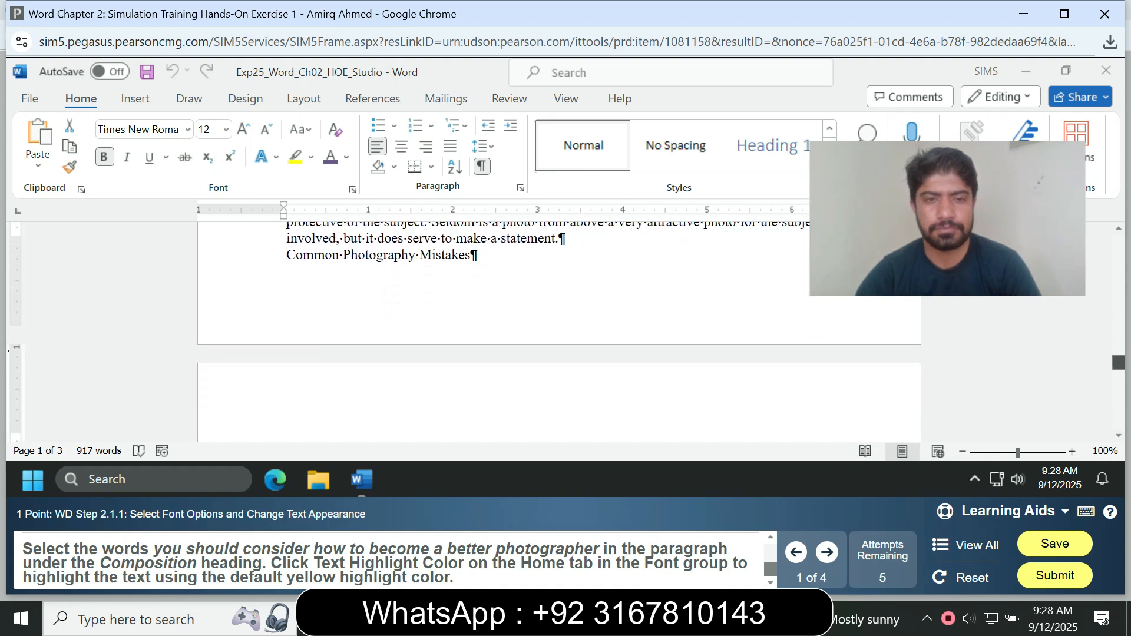
pyautogui.scroll(-3, 548, 329)
pyautogui.scroll(-1, 556, 332)
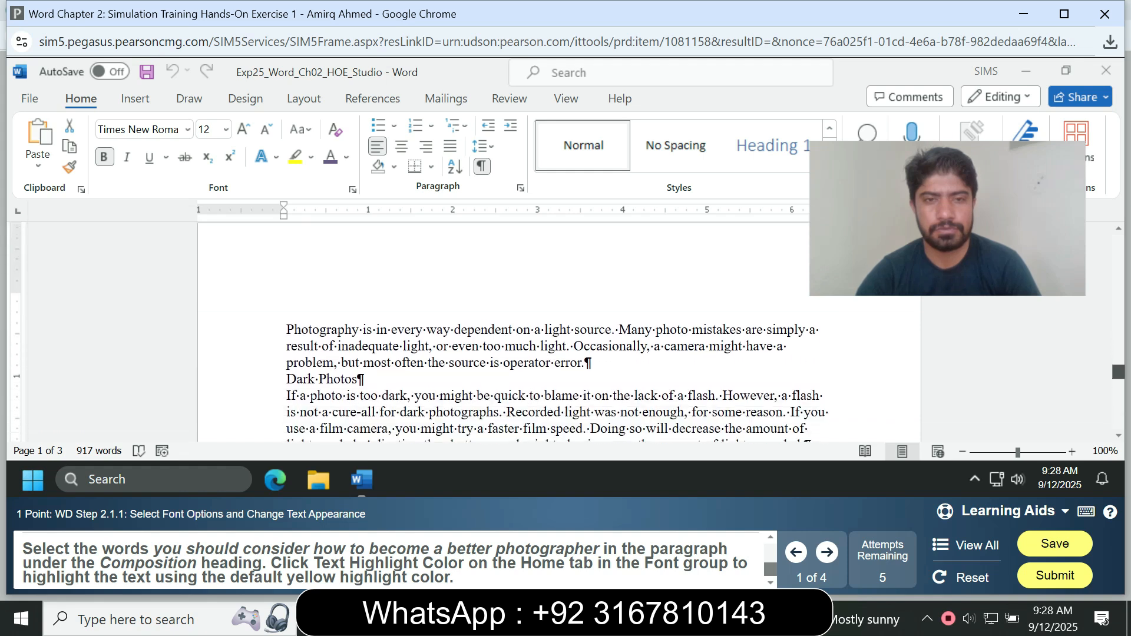
pyautogui.scroll(-3, 557, 333)
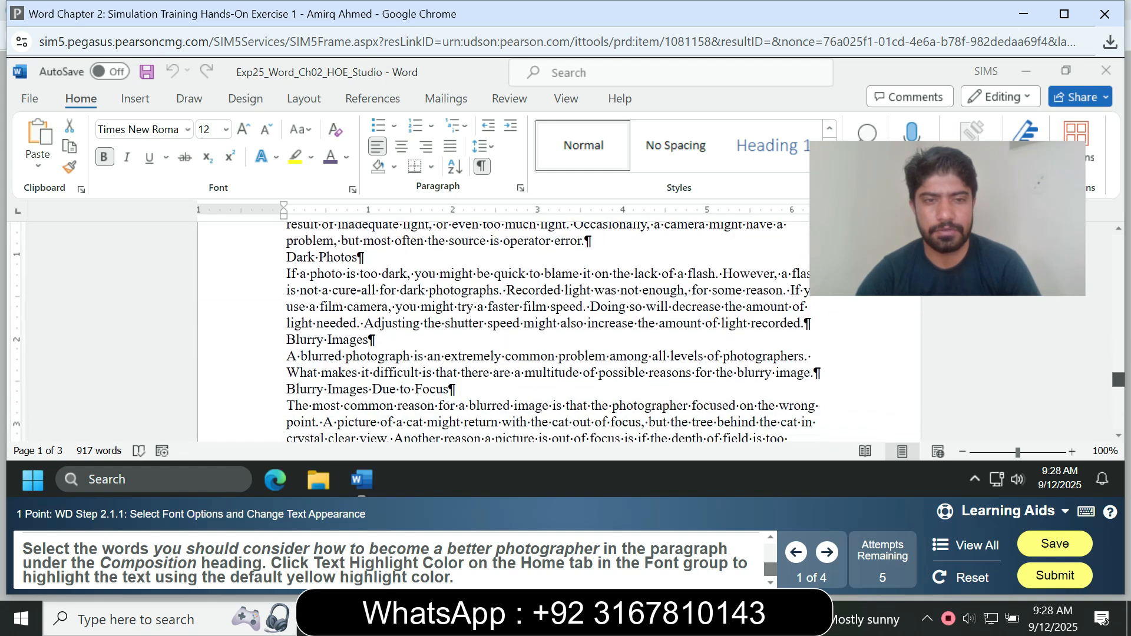
pyautogui.scroll(-6, 556, 333)
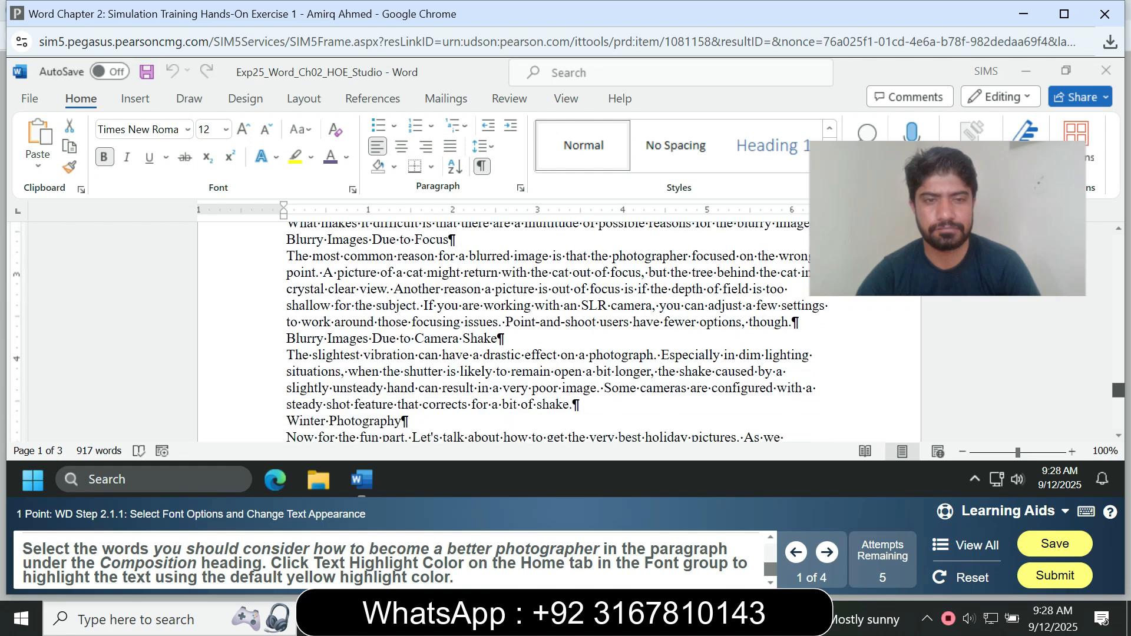
pyautogui.scroll(-6, 548, 332)
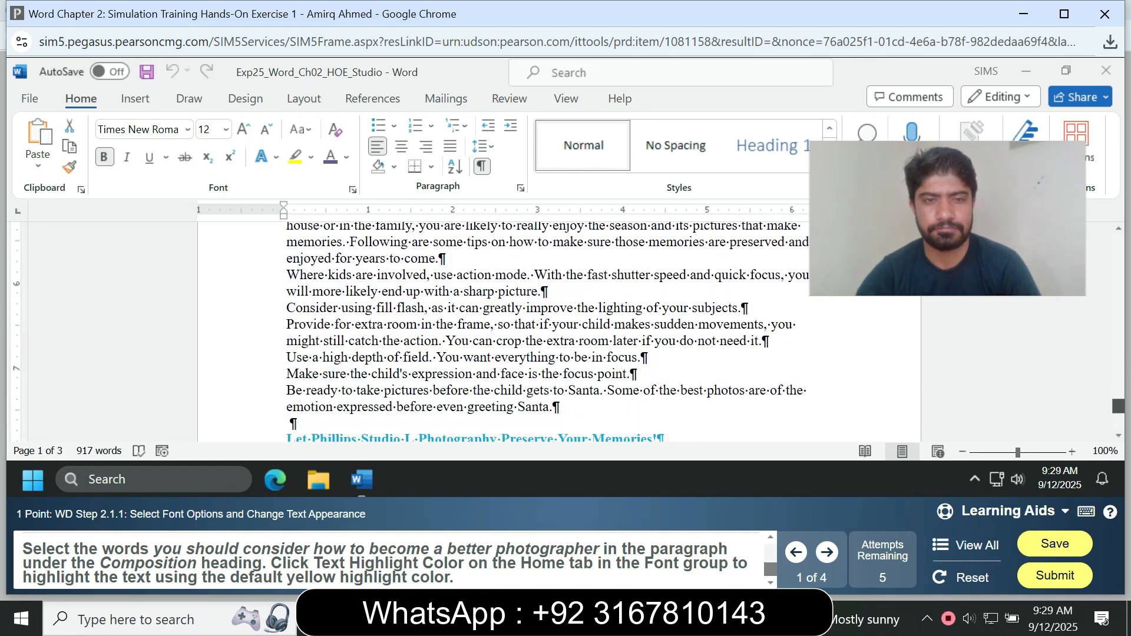
pyautogui.scroll(-2, 547, 333)
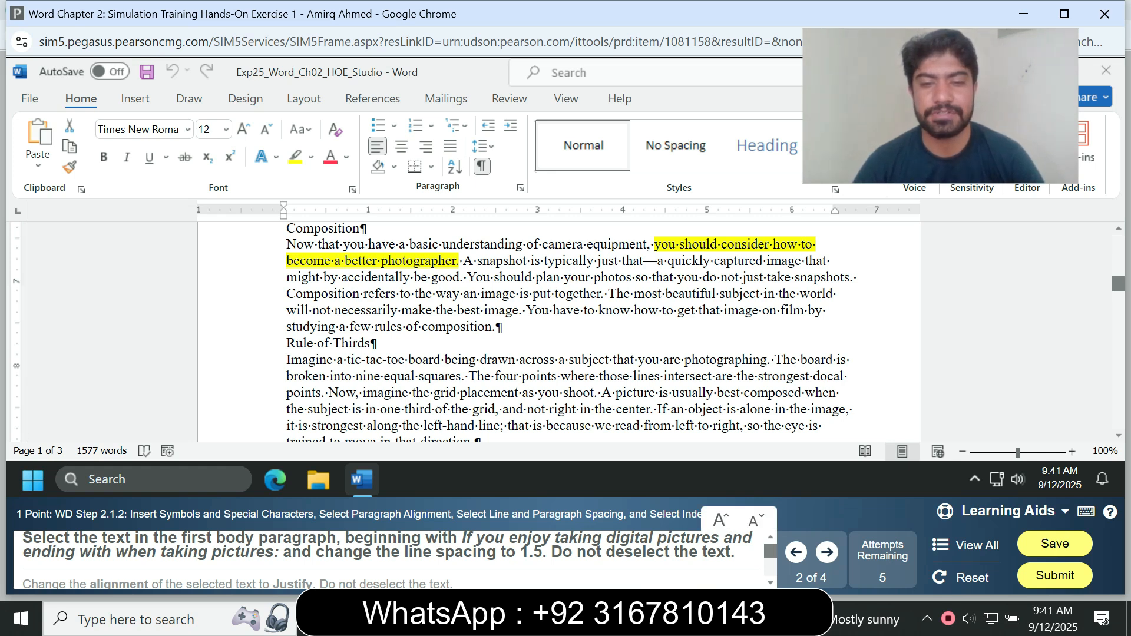
pyautogui.moveTo(521, 552); pyautogui.dragTo(572, 552)
pyautogui.click(572, 552)
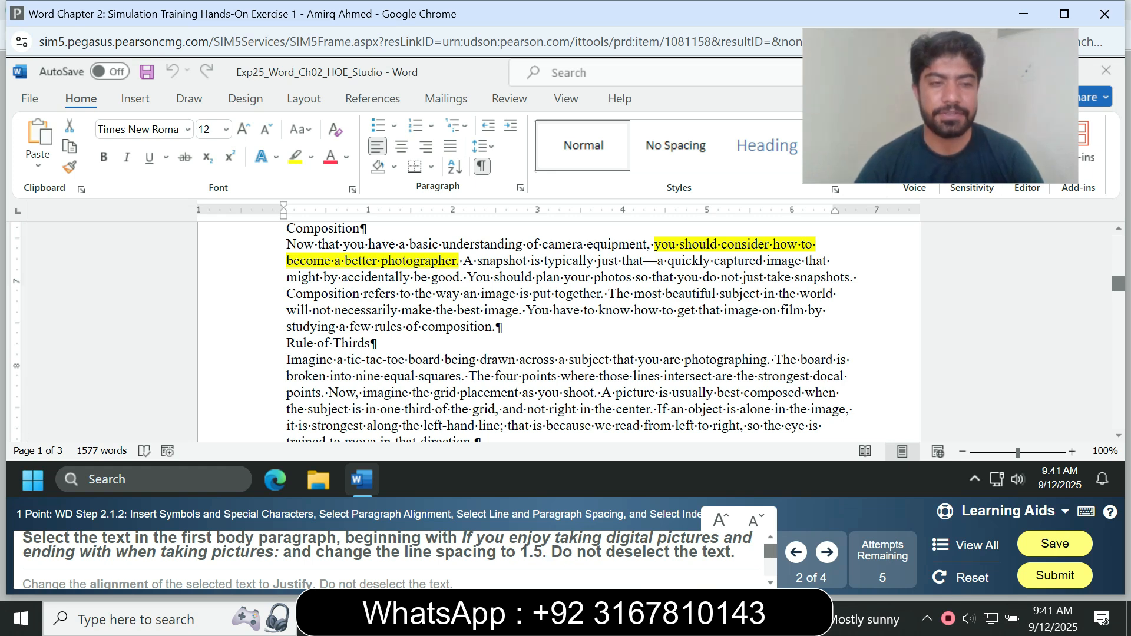
pyautogui.hotkey('ctrl', 'a')
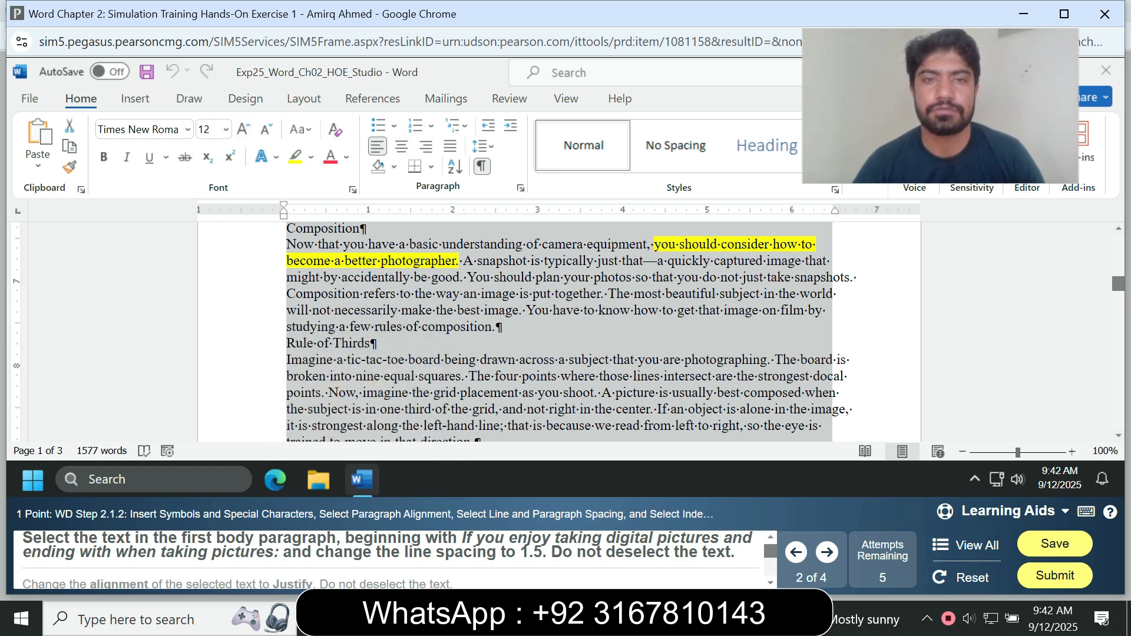
pyautogui.click(482, 146)
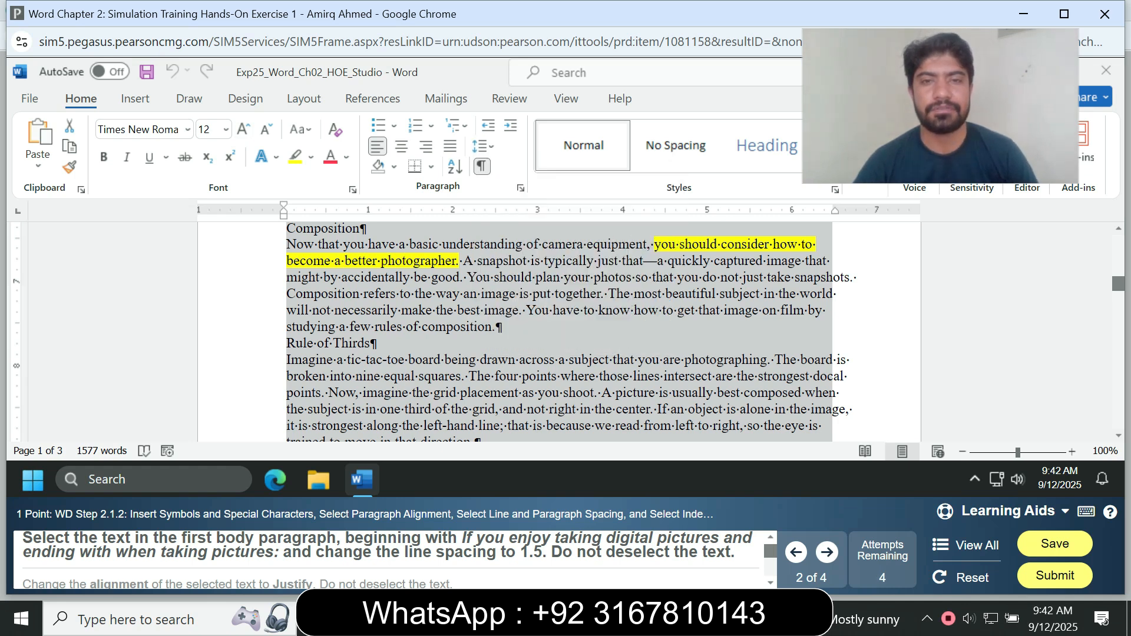
pyautogui.click(510, 212)
pyautogui.click(499, 310)
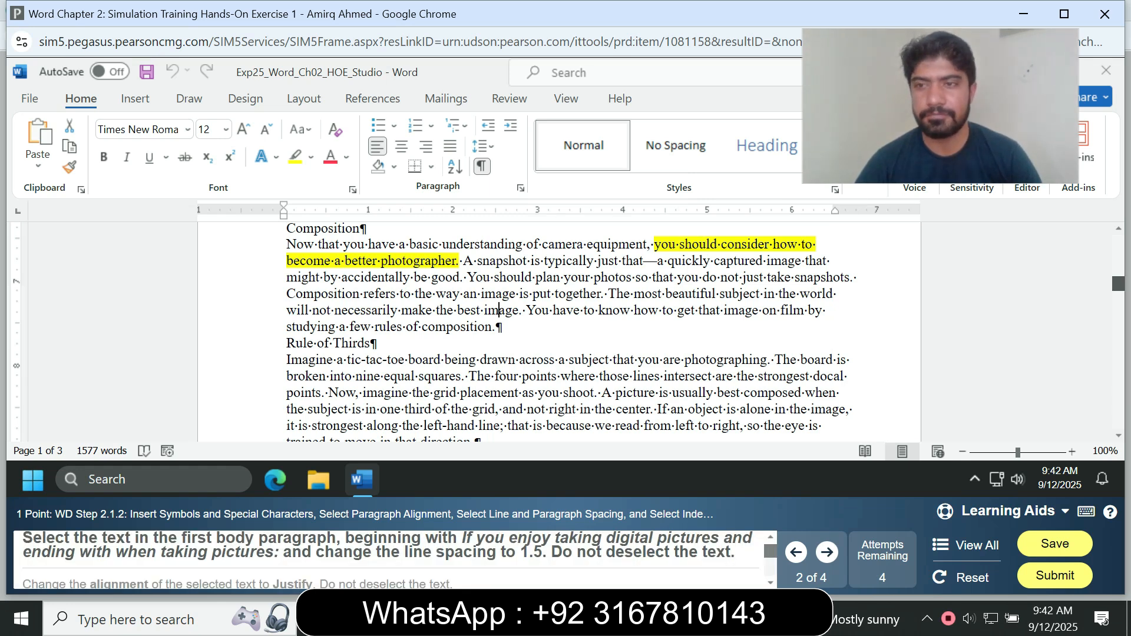
# Set the line spacing of the first body paragraph, If you enjoy taking digital pictures through when taking pictures:, to 1.5.
pyautogui.scroll(1, 560, 329)
pyautogui.scroll(4, 559, 330)
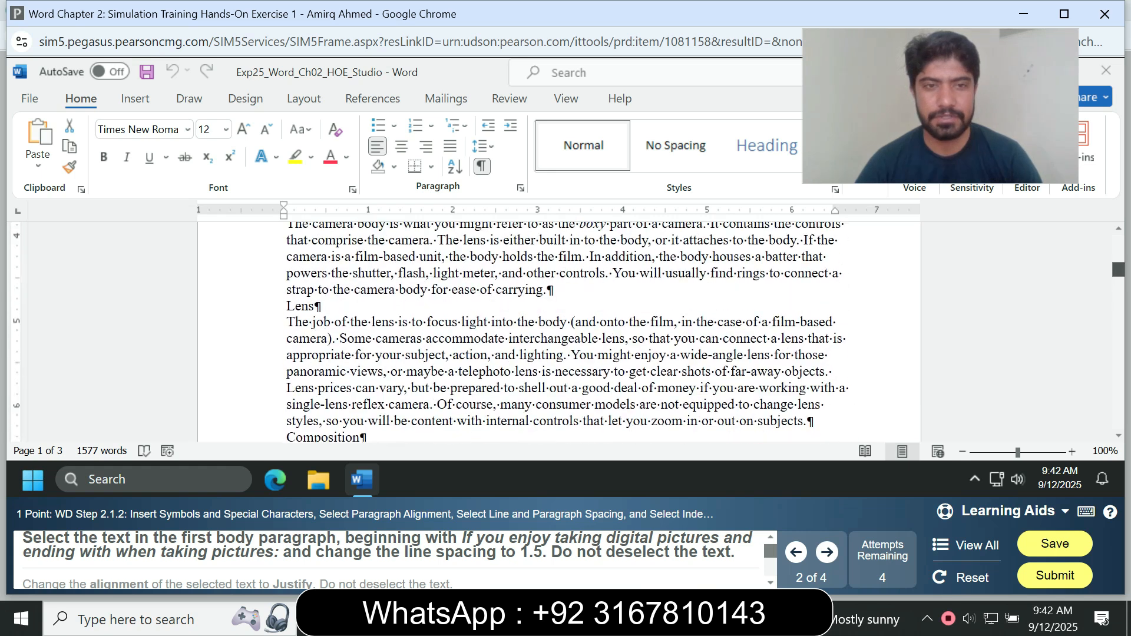
pyautogui.scroll(6, 559, 330)
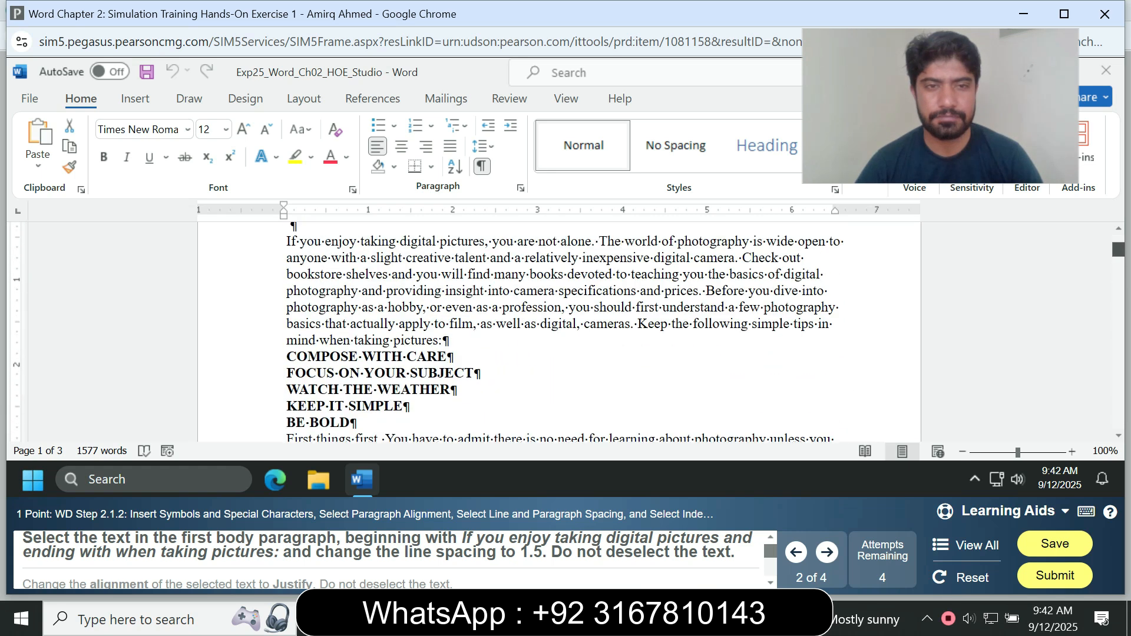
pyautogui.scroll(2, 560, 330)
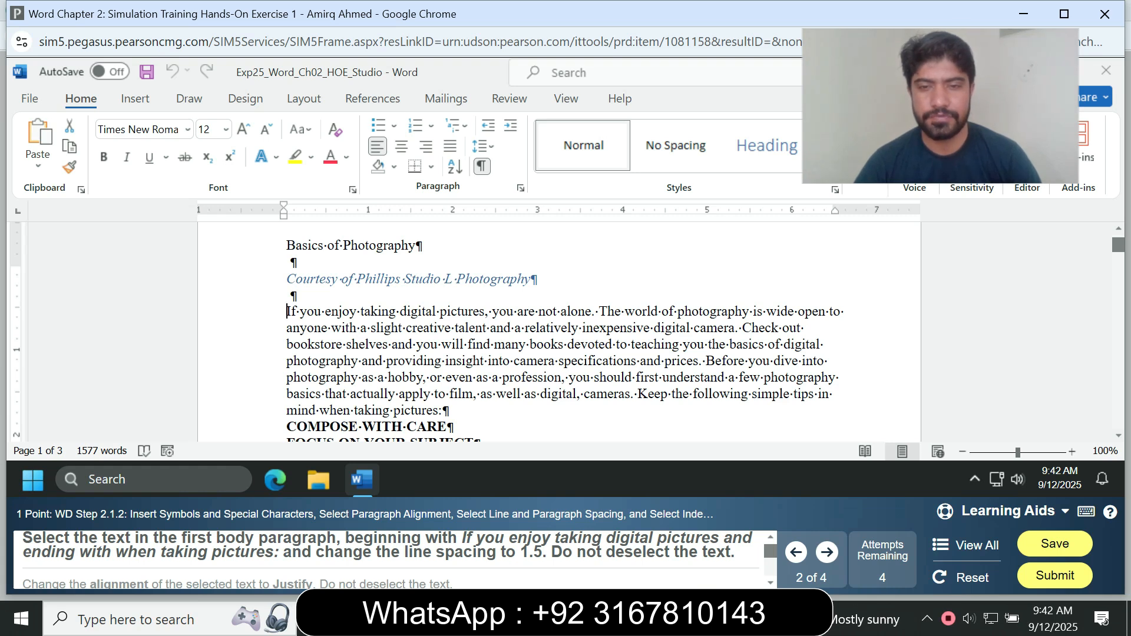
pyautogui.moveTo(287, 311); pyautogui.dragTo(444, 410)
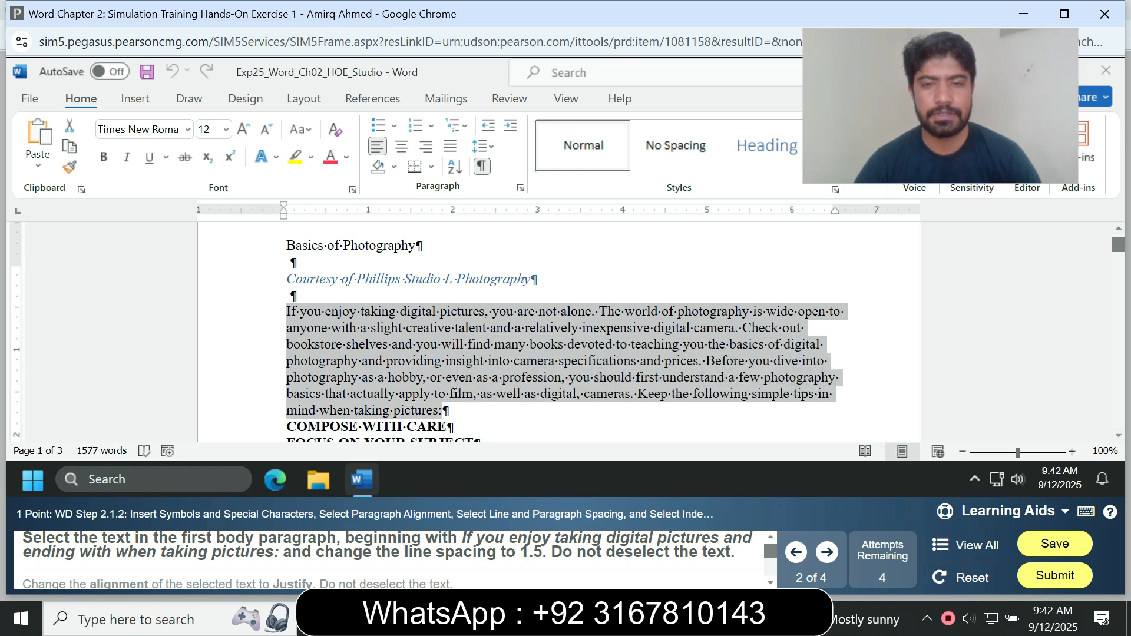
pyautogui.click(483, 146)
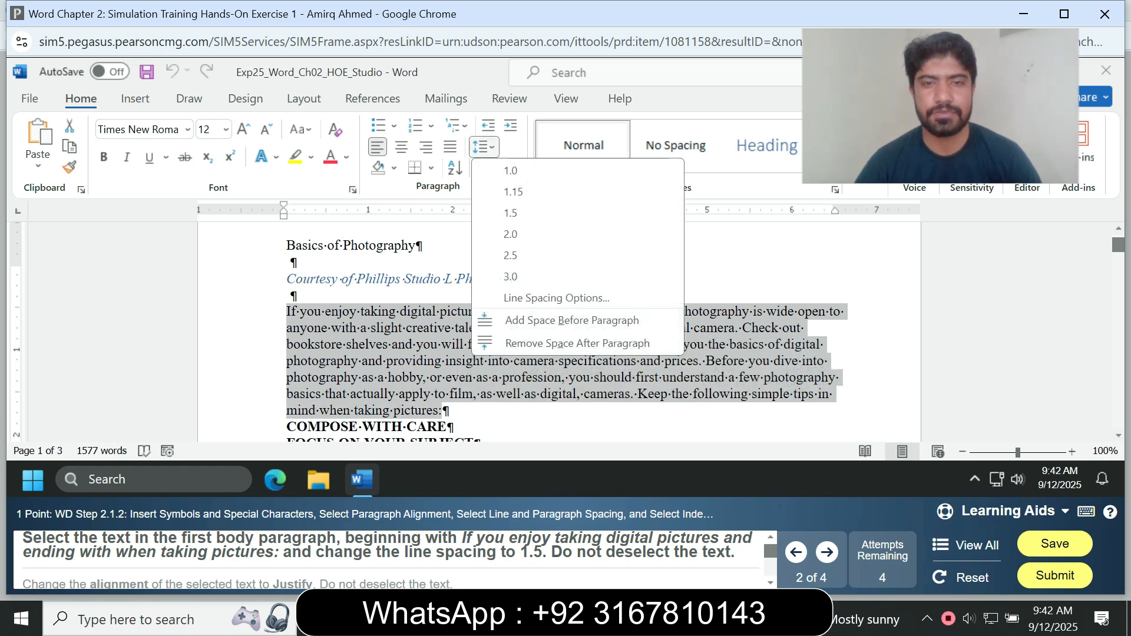
pyautogui.click(512, 213)
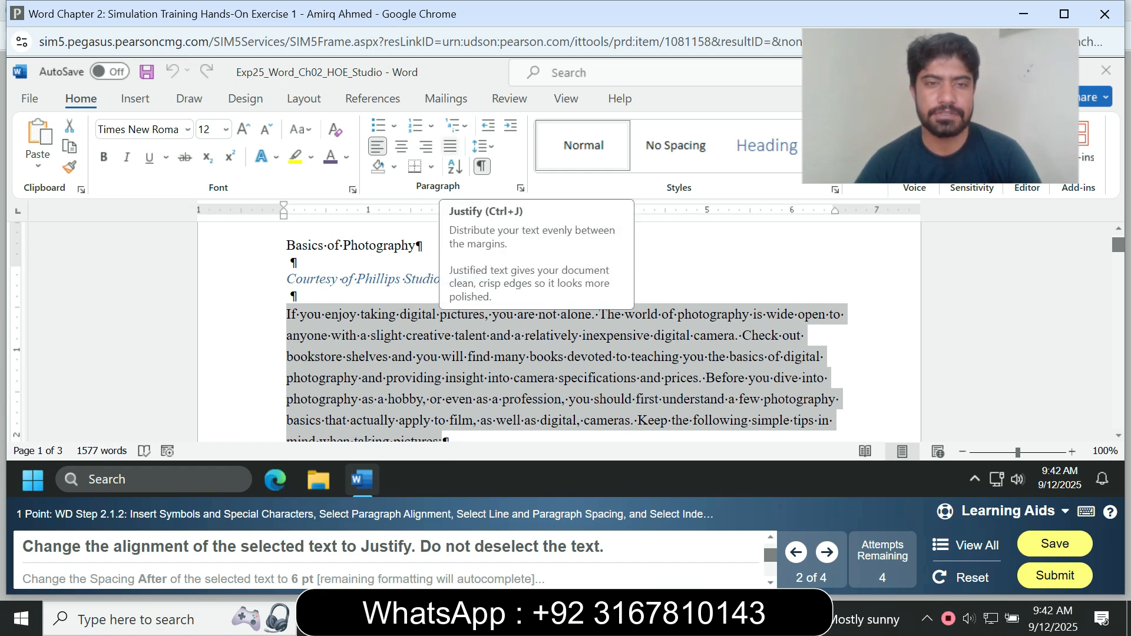
# Justify the alignment of the selected first body paragraph.
pyautogui.click(450, 146)
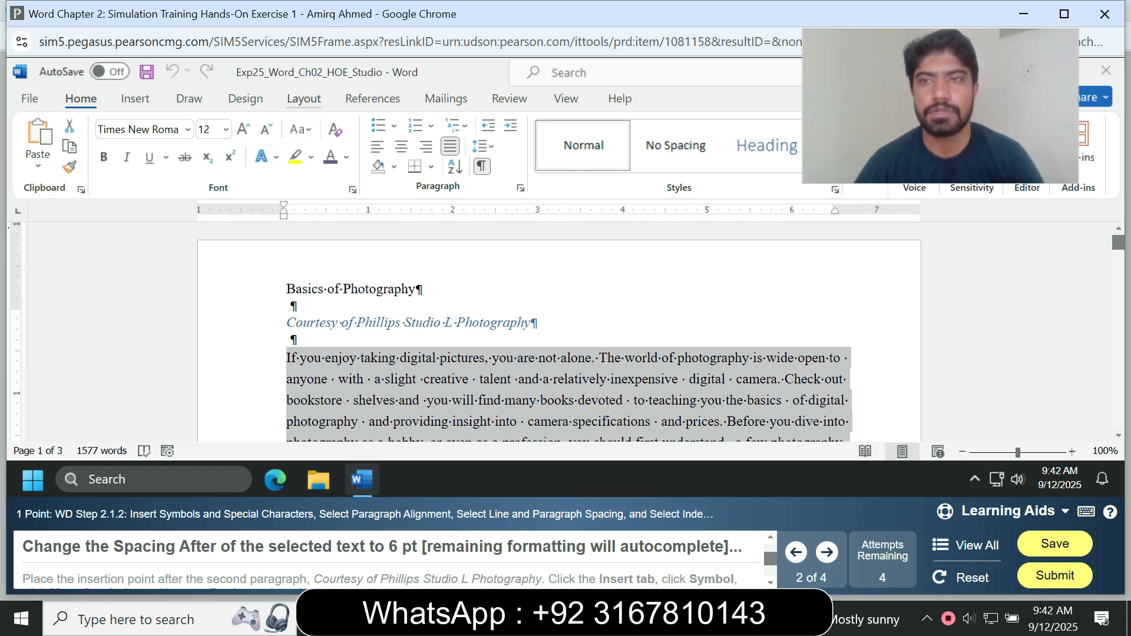
pyautogui.click(304, 99)
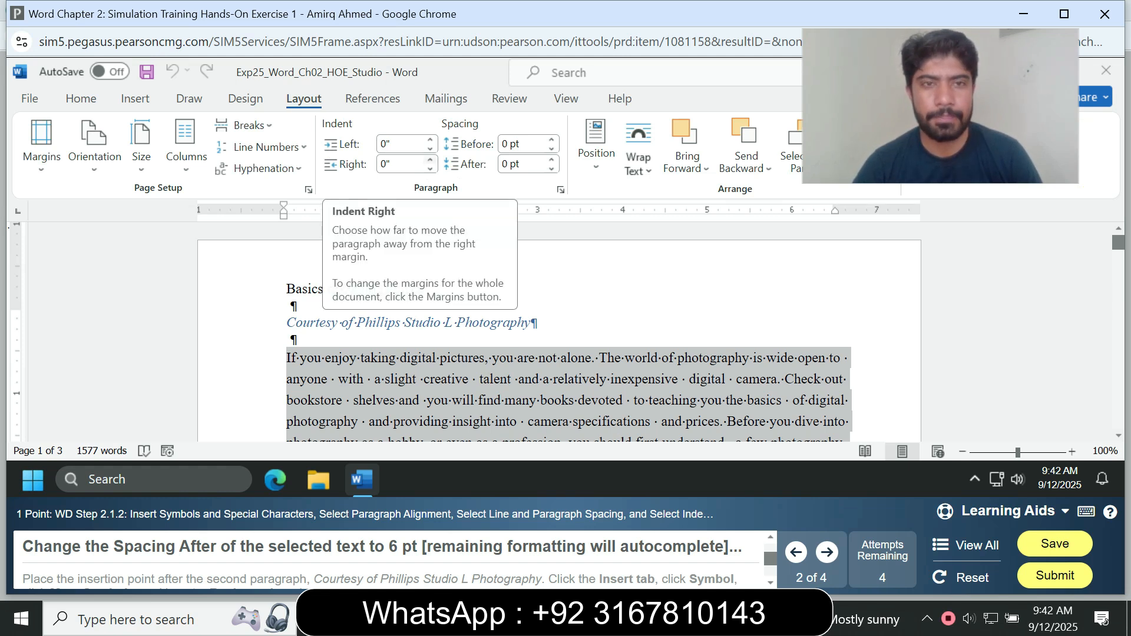
# Set the spacing after the selected first body paragraph to 6 pt.
pyautogui.click(552, 160)
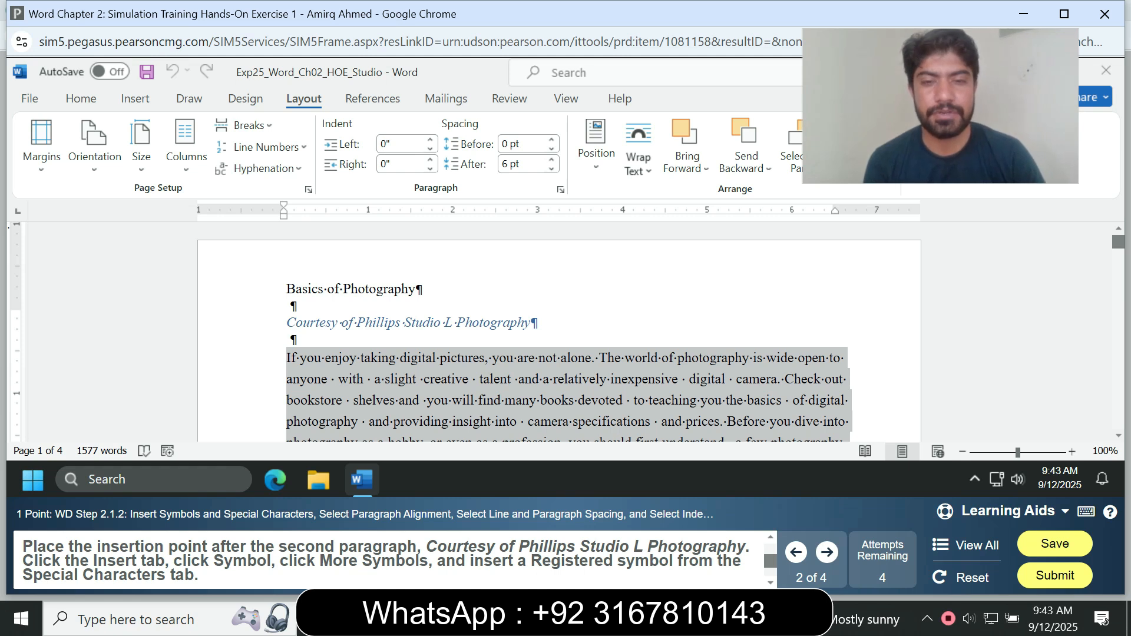
# Try to insert a symbol from More Symbols at the start of the Courtesy of Phillips Studio L Photography paragraph.
pyautogui.click(287, 323)
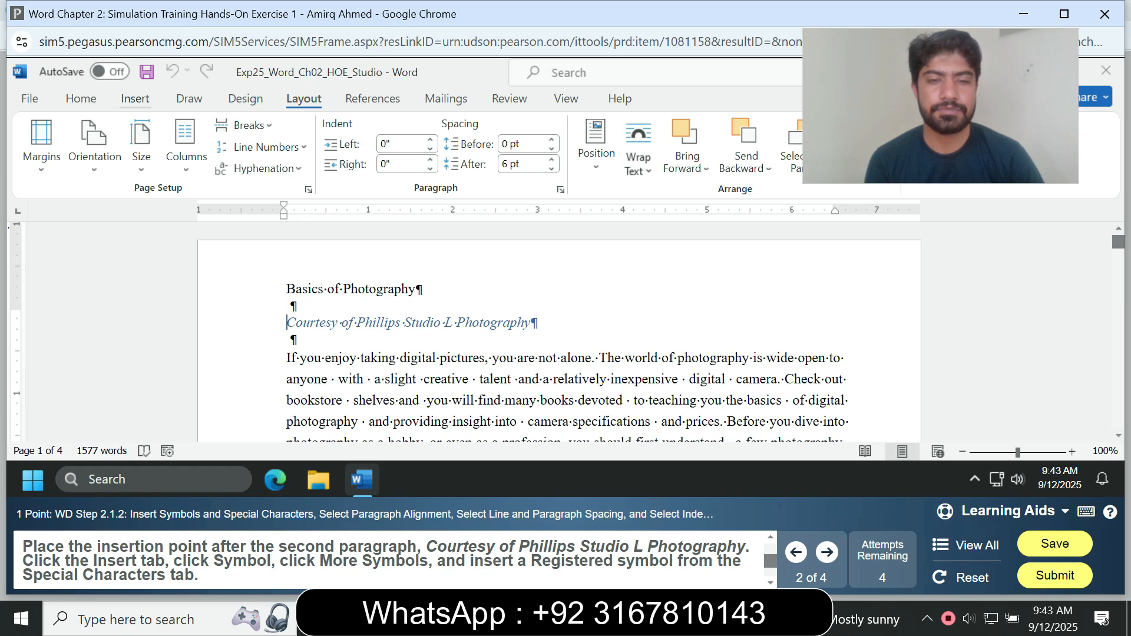
pyautogui.click(135, 99)
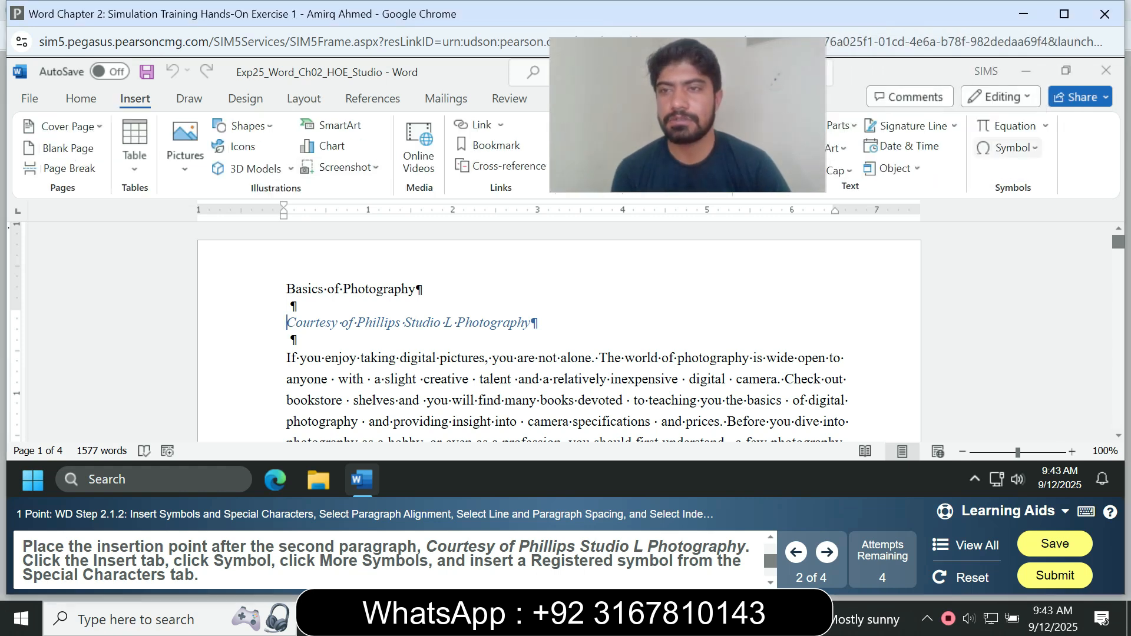
pyautogui.click(1008, 147)
pyautogui.click(1041, 349)
pyautogui.click(1008, 148)
pyautogui.click(1041, 347)
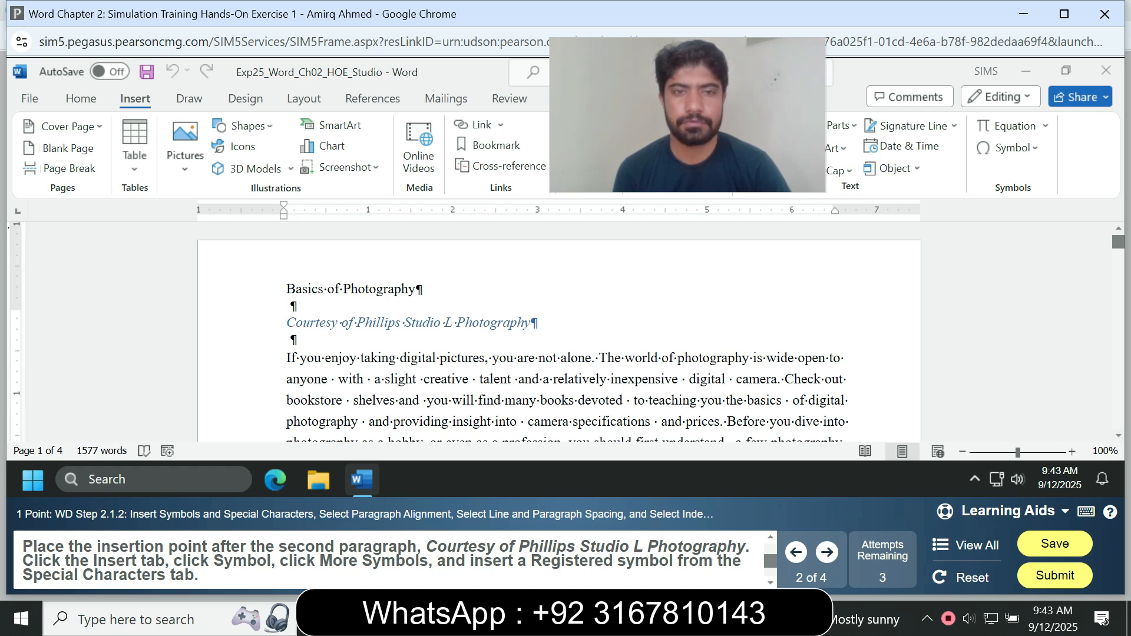
pyautogui.click(1014, 148)
pyautogui.click(1031, 349)
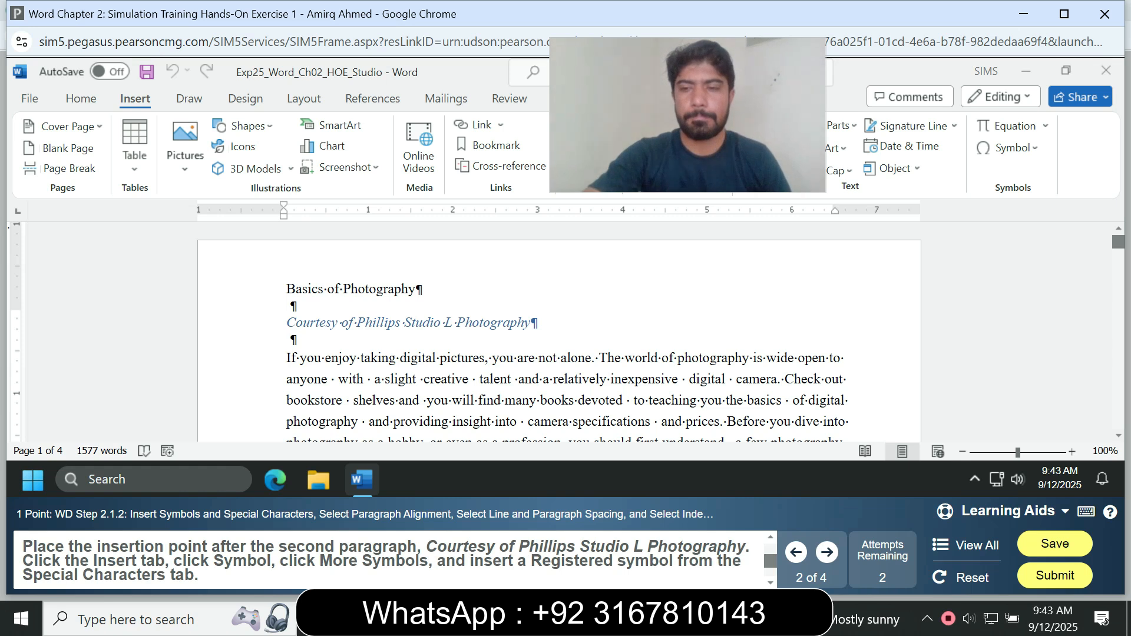
# Insert the Registered special character at the end of the Courtesy of Phillips Studio L Photography paragraph.
pyautogui.click(531, 323)
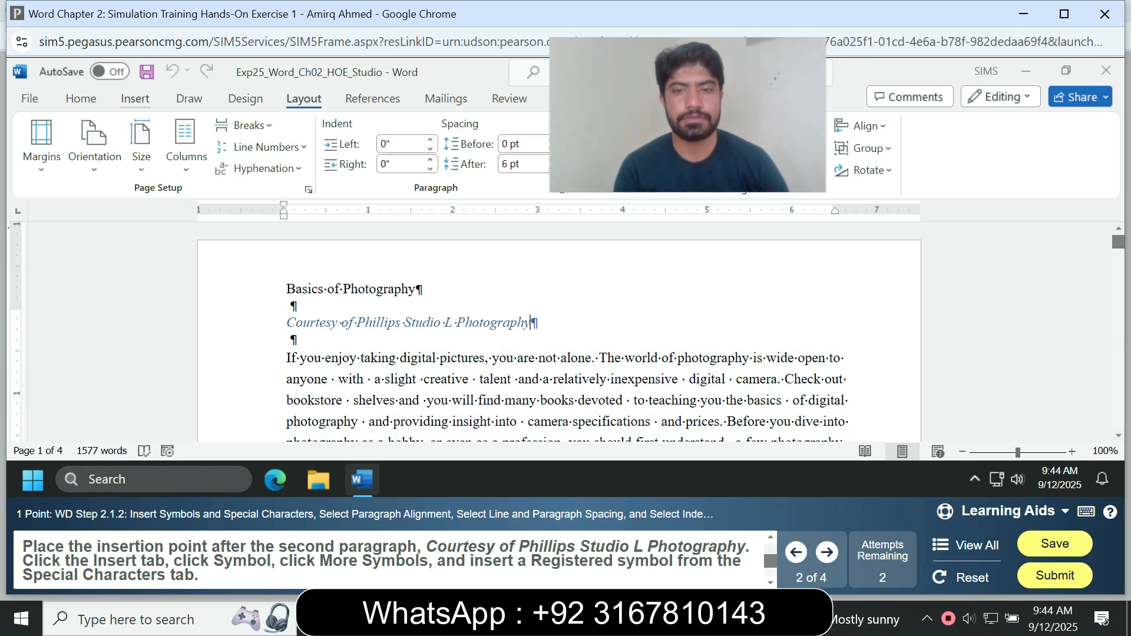
pyautogui.click(134, 99)
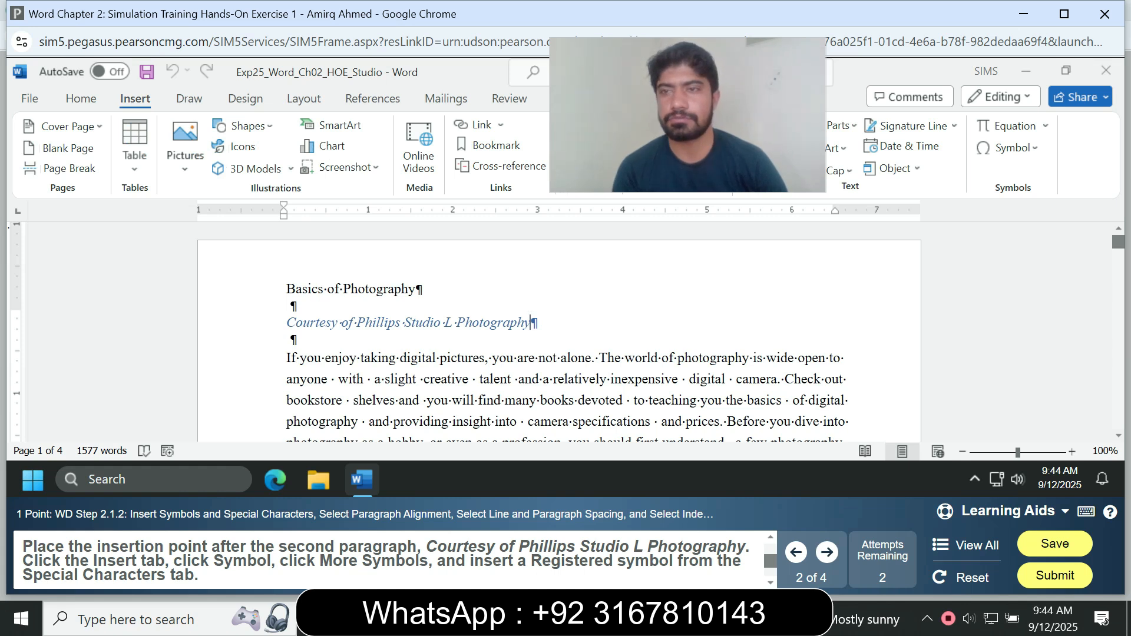
pyautogui.click(1007, 147)
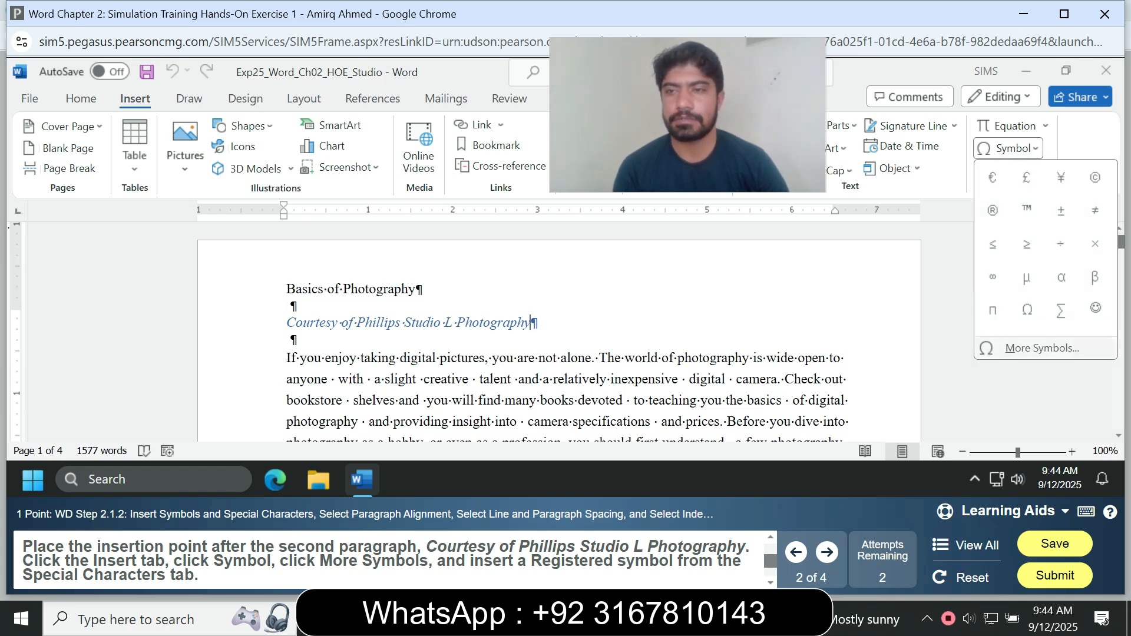
pyautogui.click(1035, 346)
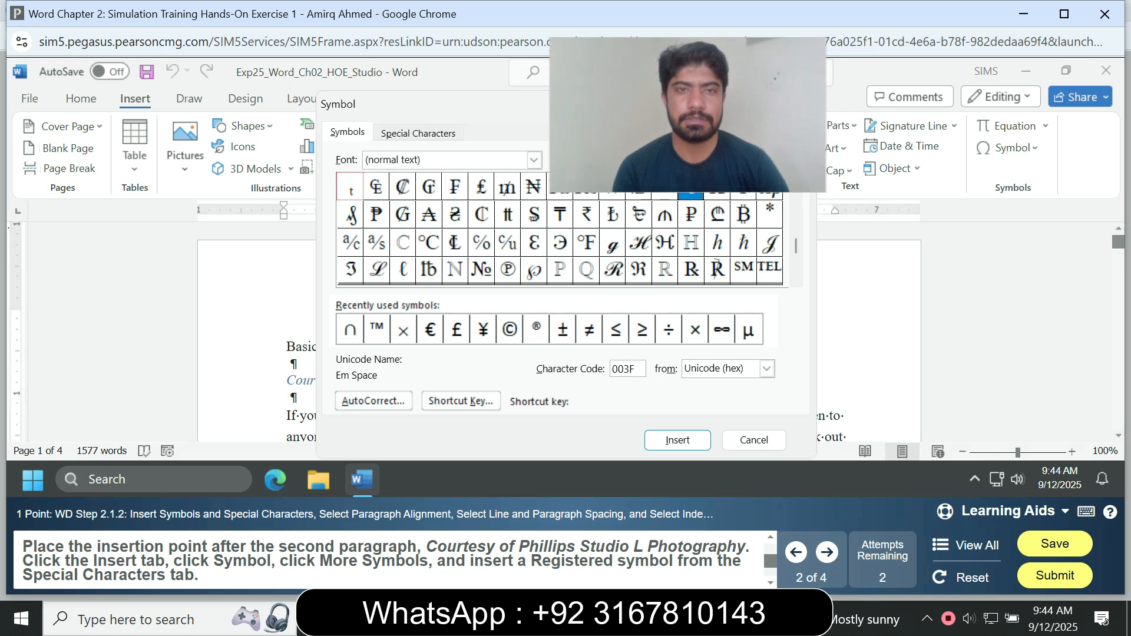
pyautogui.click(418, 132)
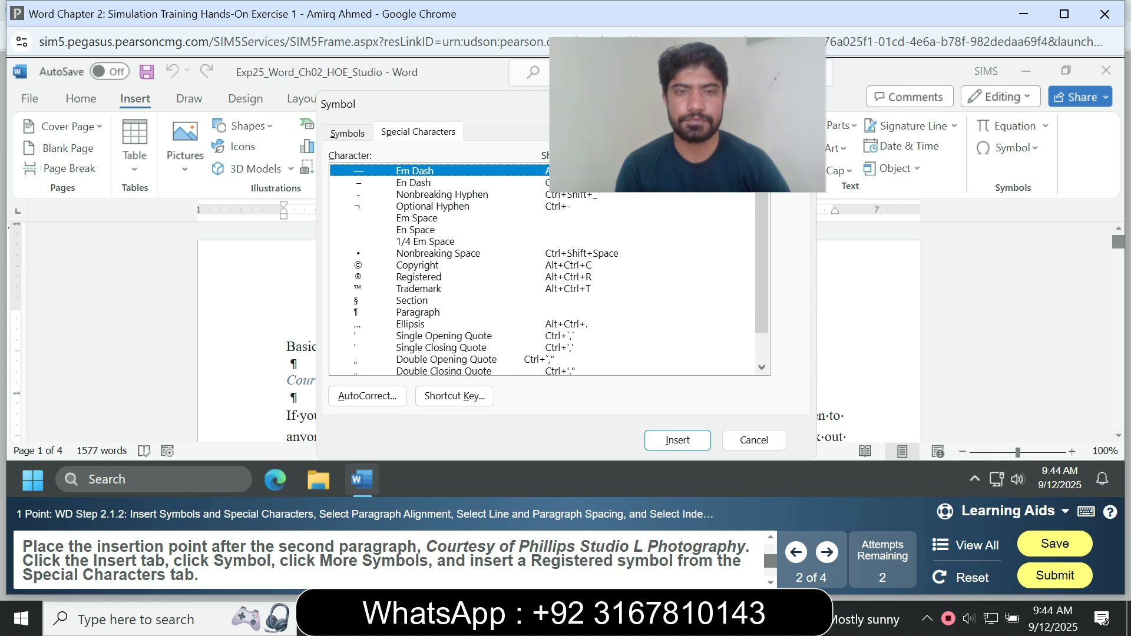
pyautogui.click(418, 277)
pyautogui.click(677, 440)
pyautogui.press('Escape')
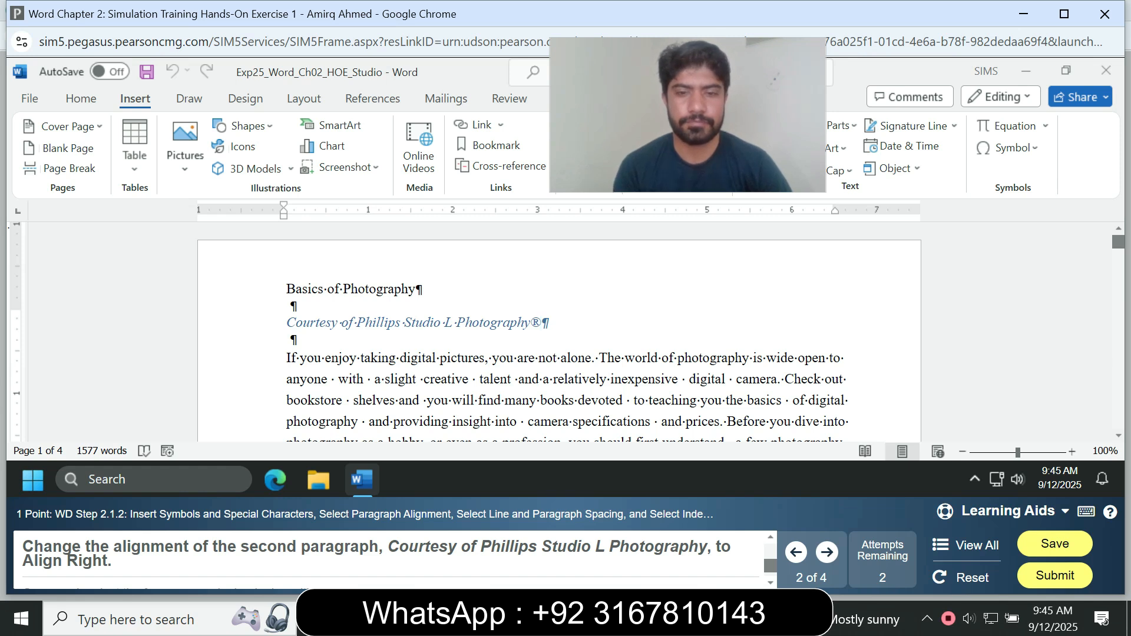
# Align the Courtesy of Phillips Studio L Photography paragraph to the right.
pyautogui.hotkey('shift', 'Home')
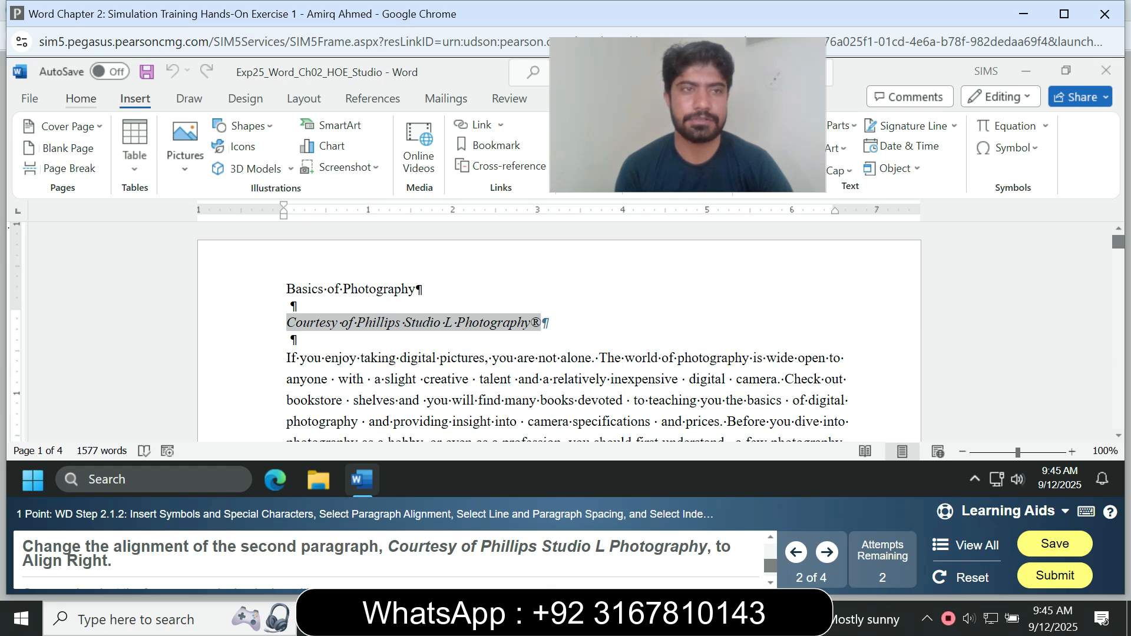
pyautogui.click(80, 98)
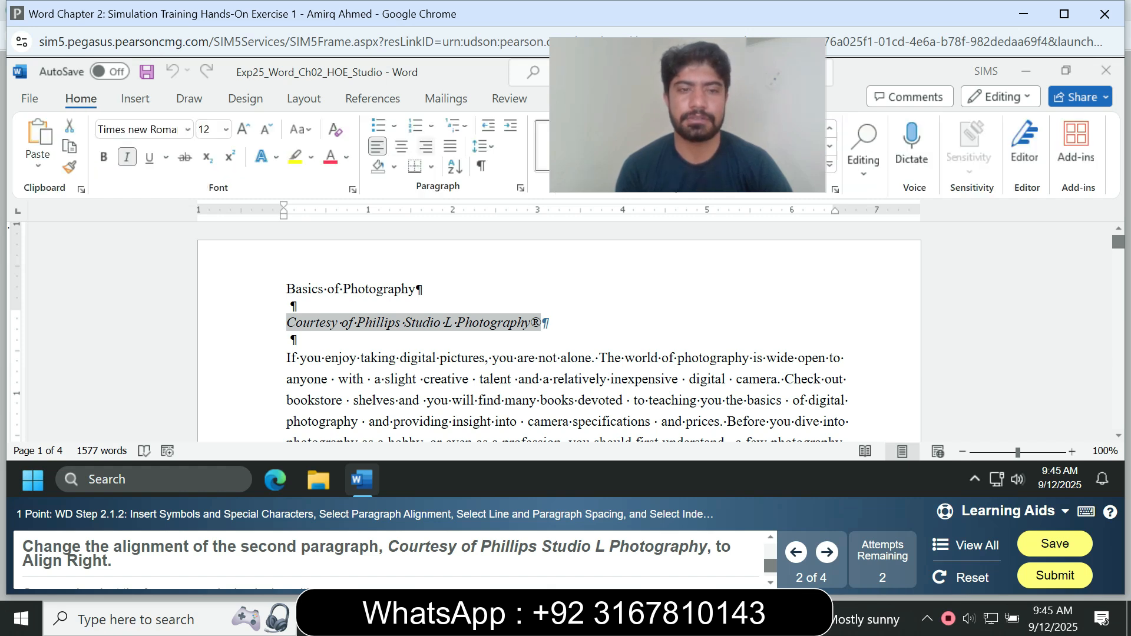
pyautogui.hotkey('ctrl', 'r')
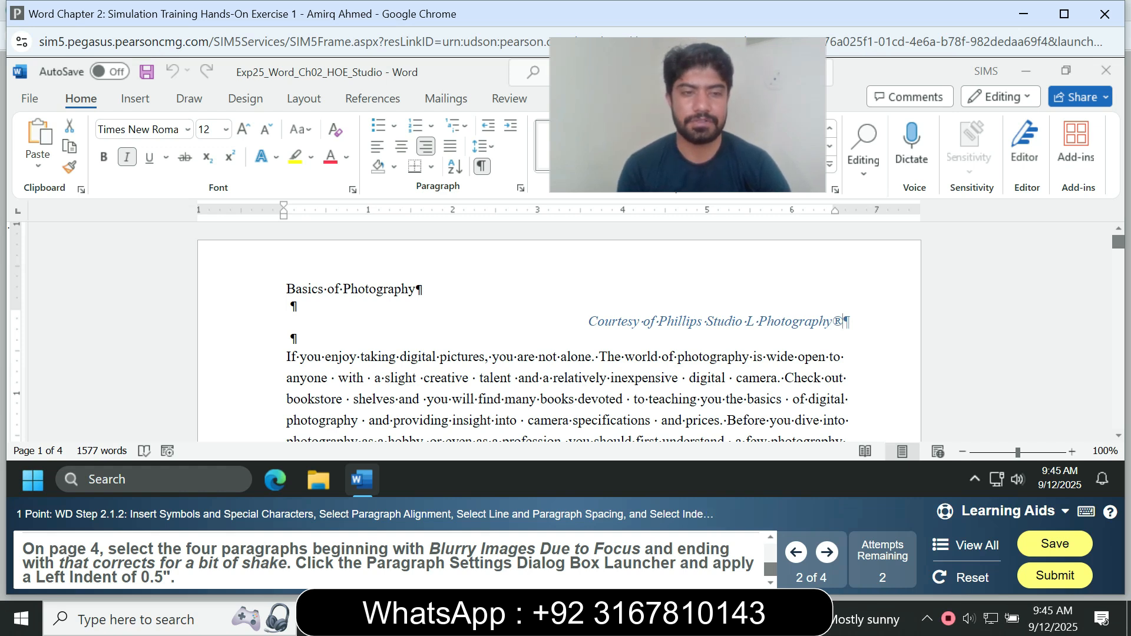
# Scroll through the document to locate the Blurry Images Due to Focus section on page 4.
pyautogui.scroll(-8, 558, 330)
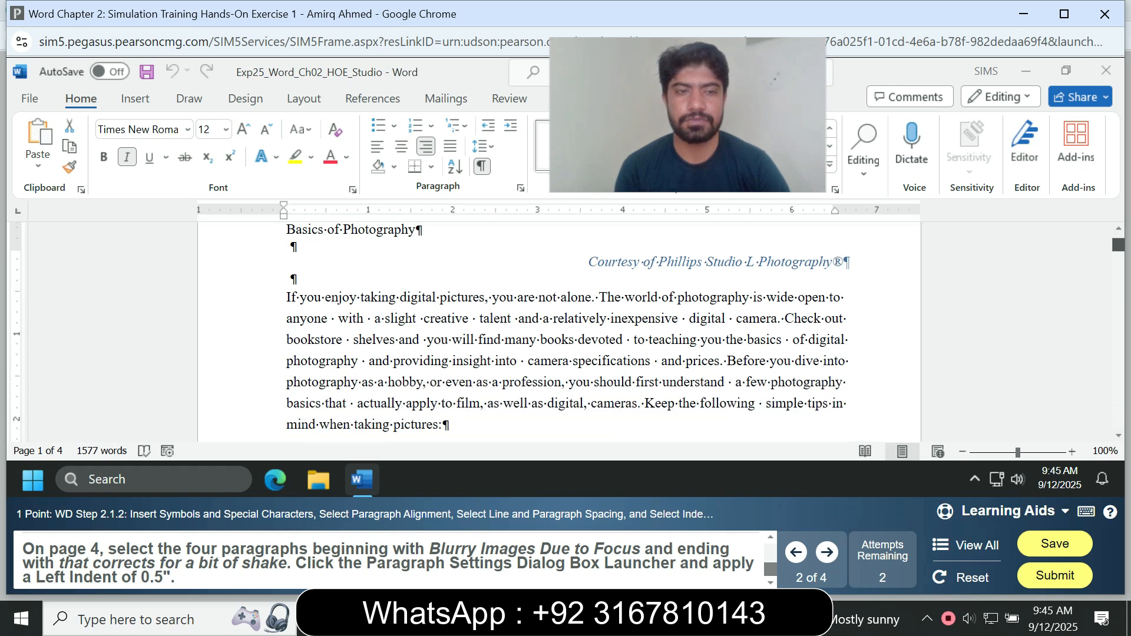
pyautogui.scroll(-1, 559, 329)
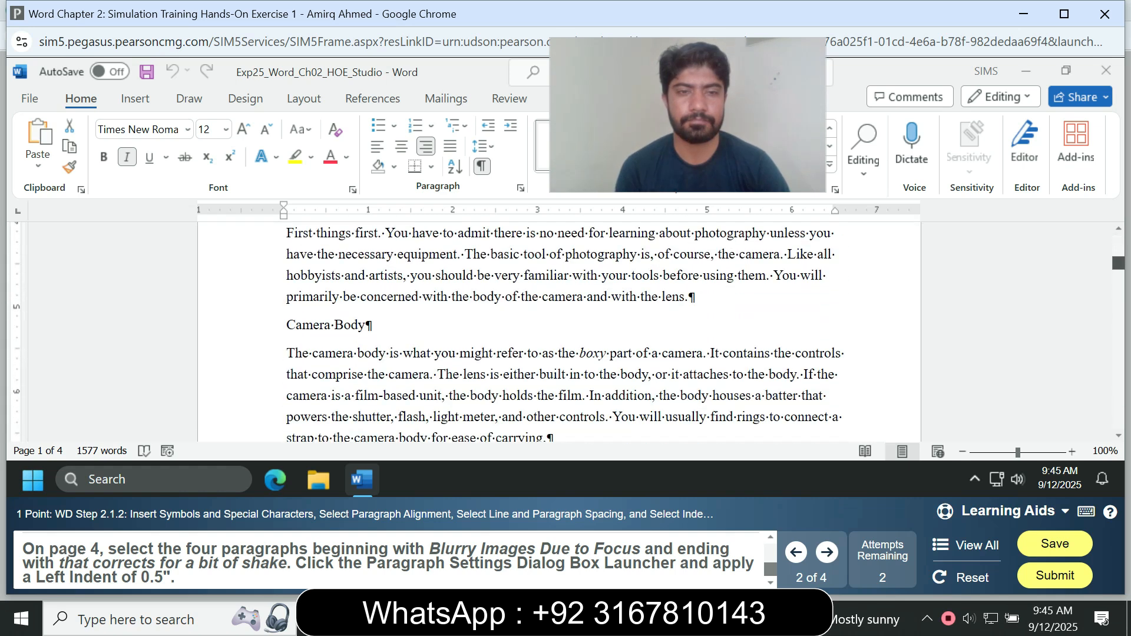
pyautogui.scroll(-8, 558, 330)
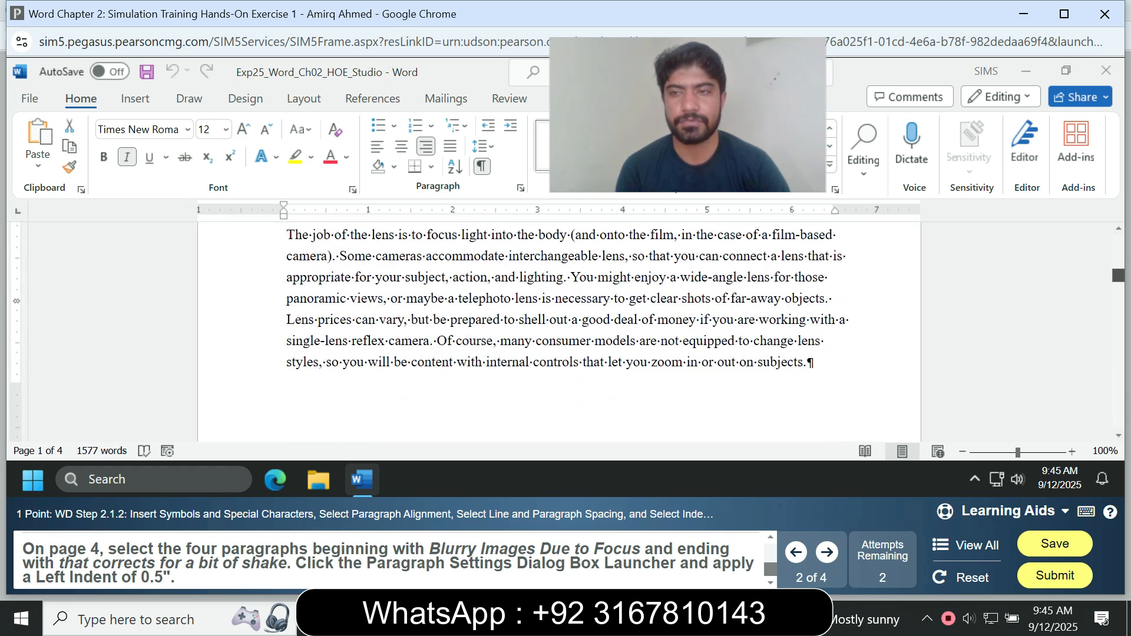
pyautogui.scroll(-15, 558, 330)
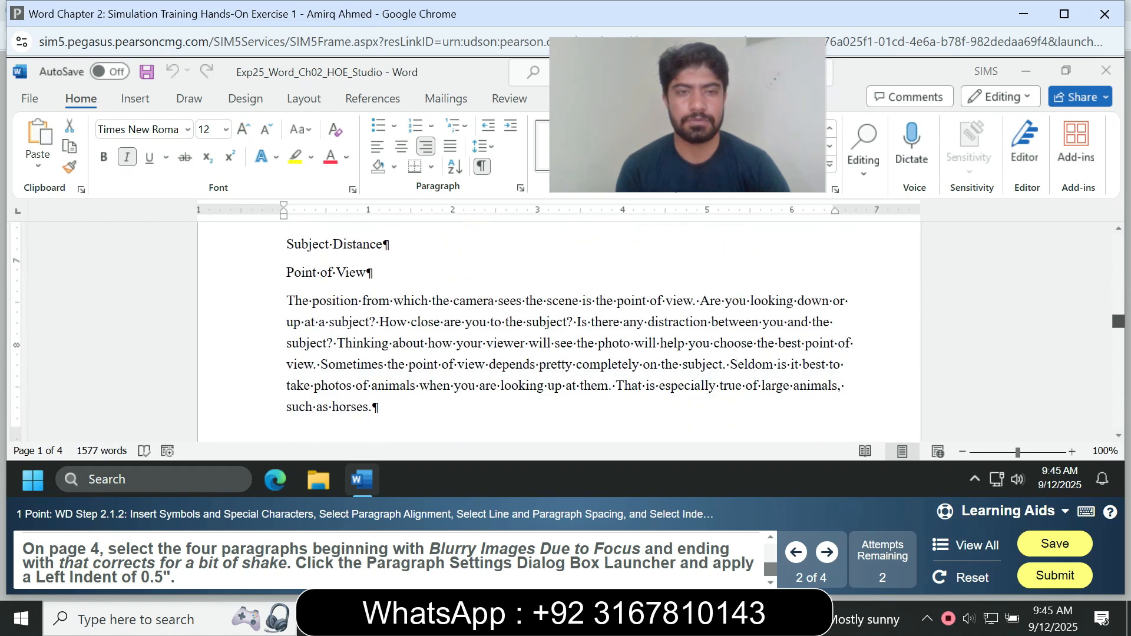
pyautogui.scroll(20, 559, 329)
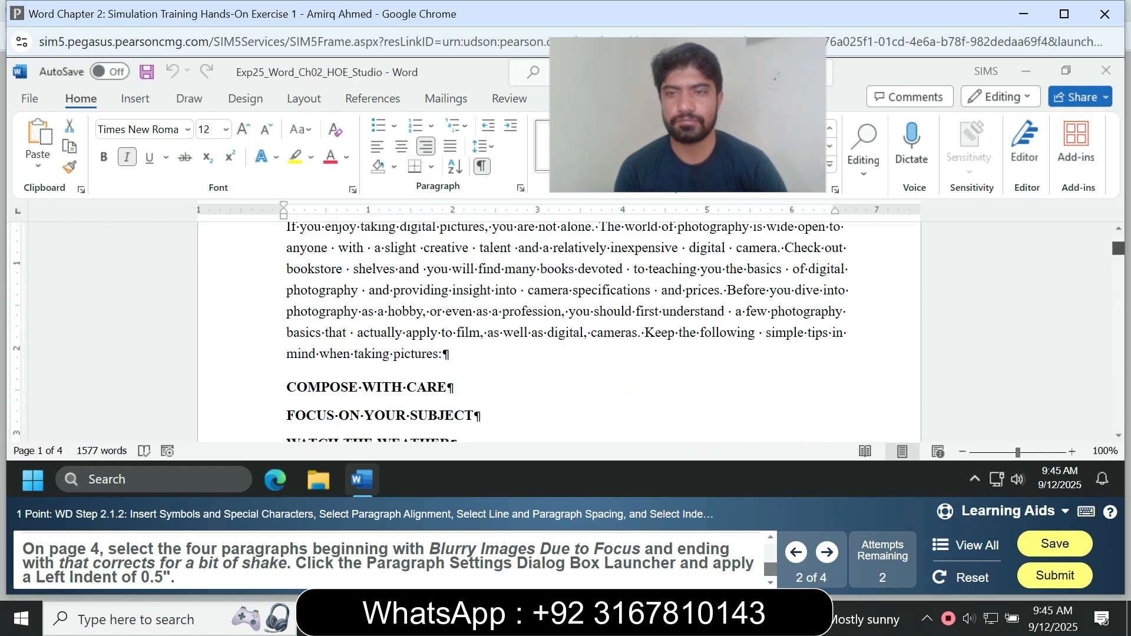
pyautogui.scroll(-10, 558, 330)
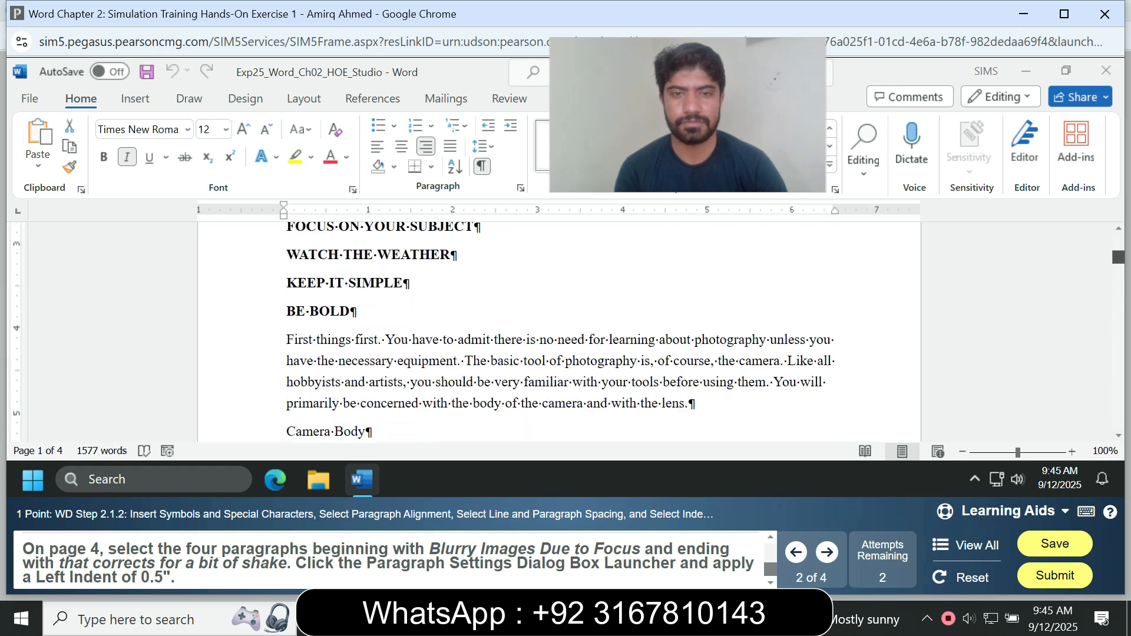
pyautogui.scroll(-10, 558, 330)
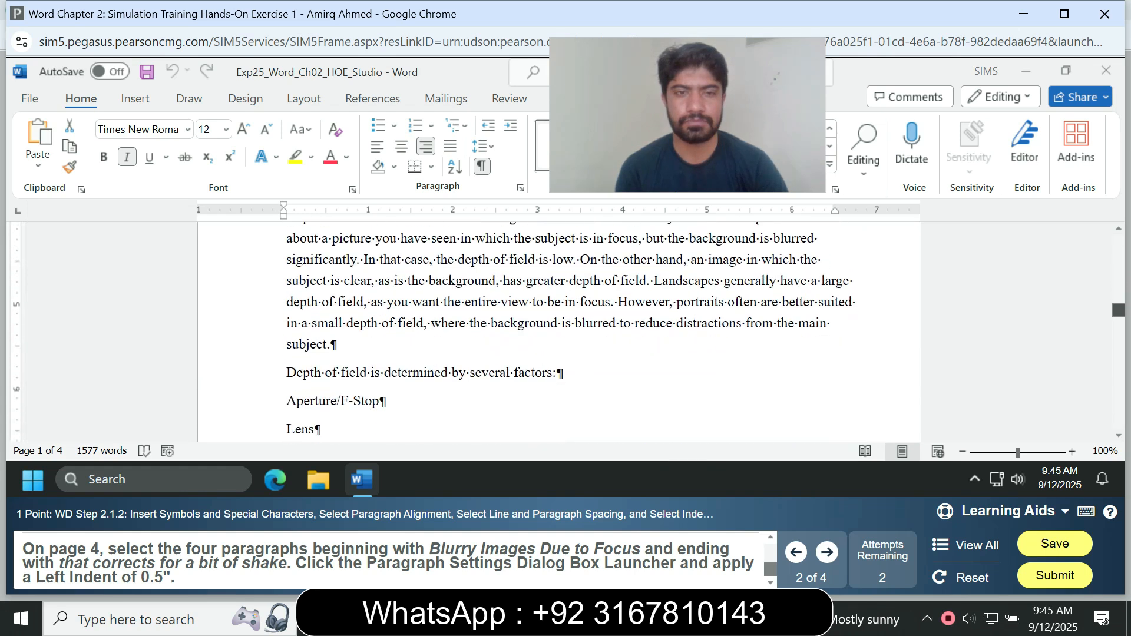
pyautogui.scroll(-12, 558, 330)
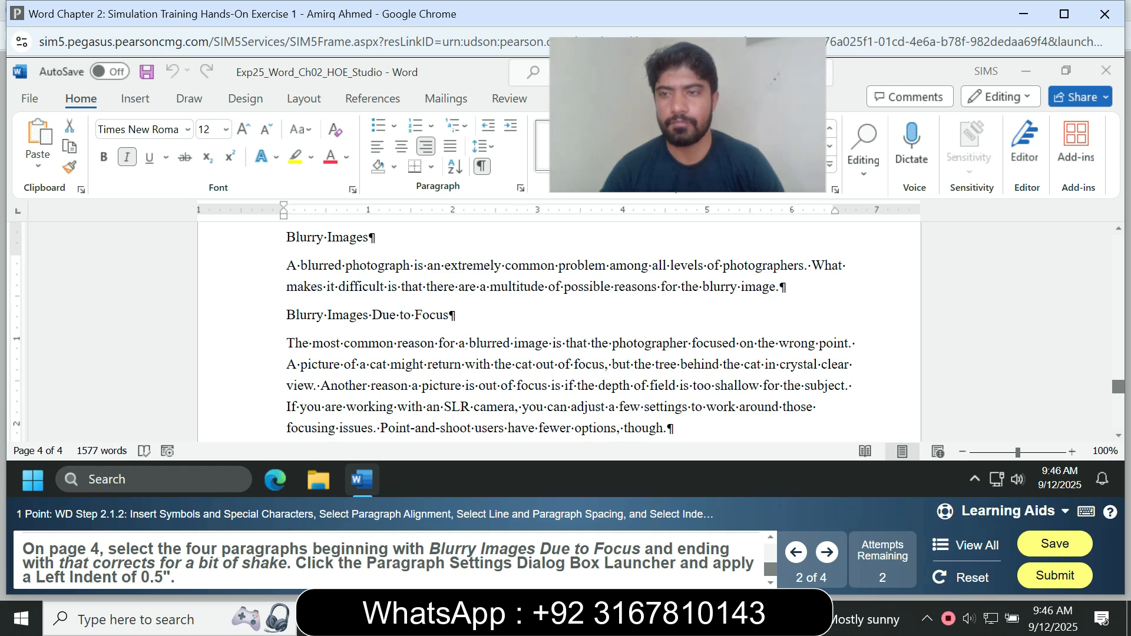
pyautogui.scroll(2, 558, 329)
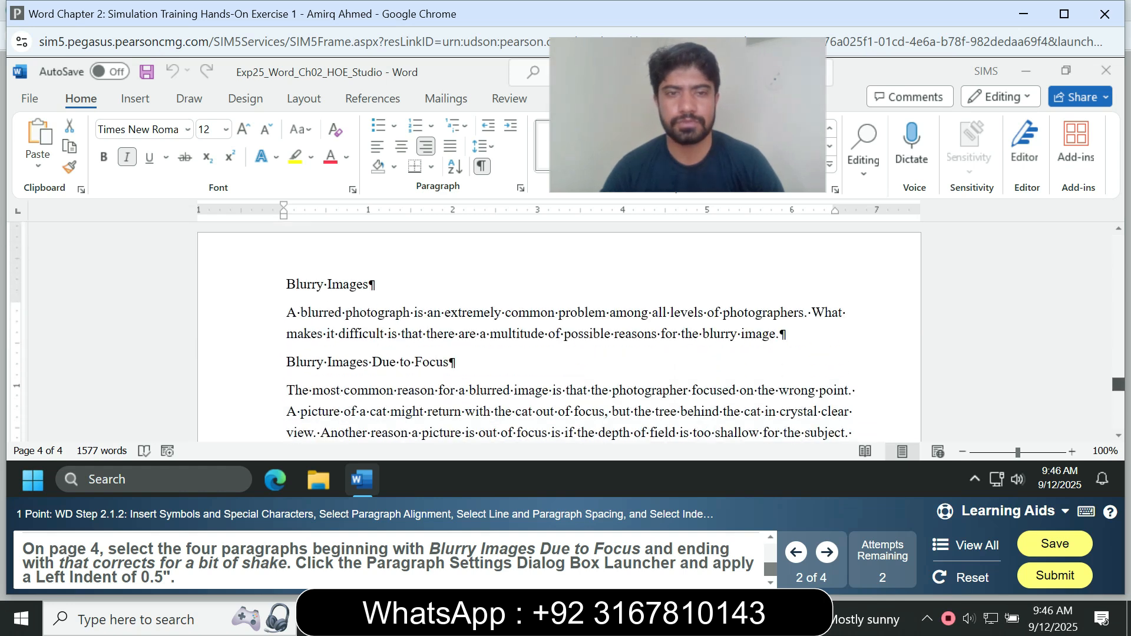
pyautogui.scroll(-4, 559, 330)
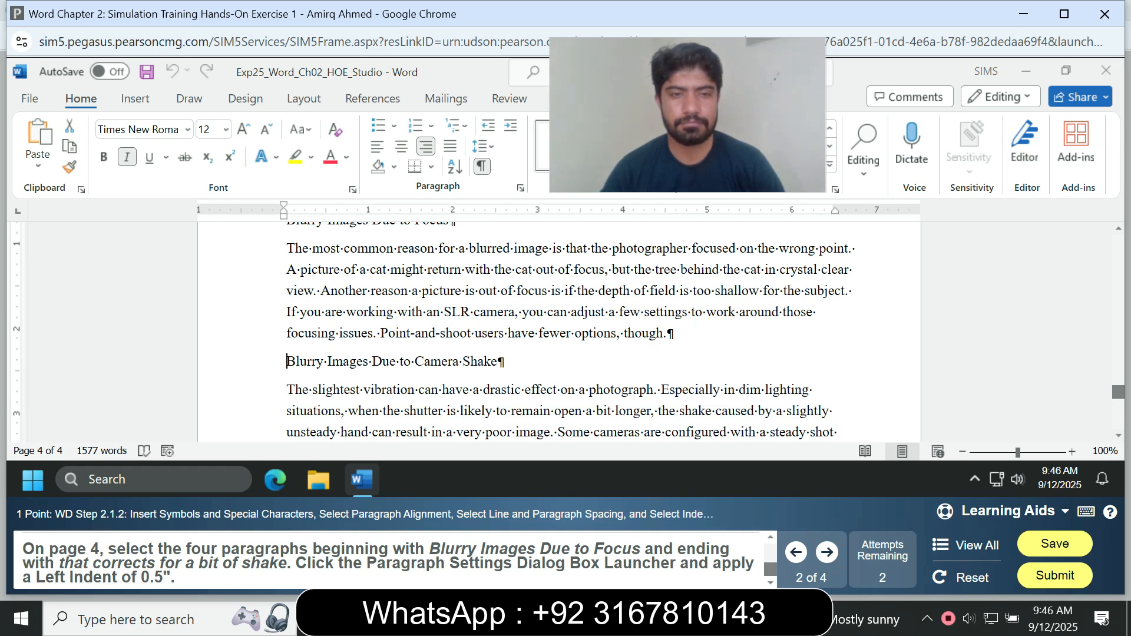
pyautogui.moveTo(286, 361); pyautogui.dragTo(363, 390)
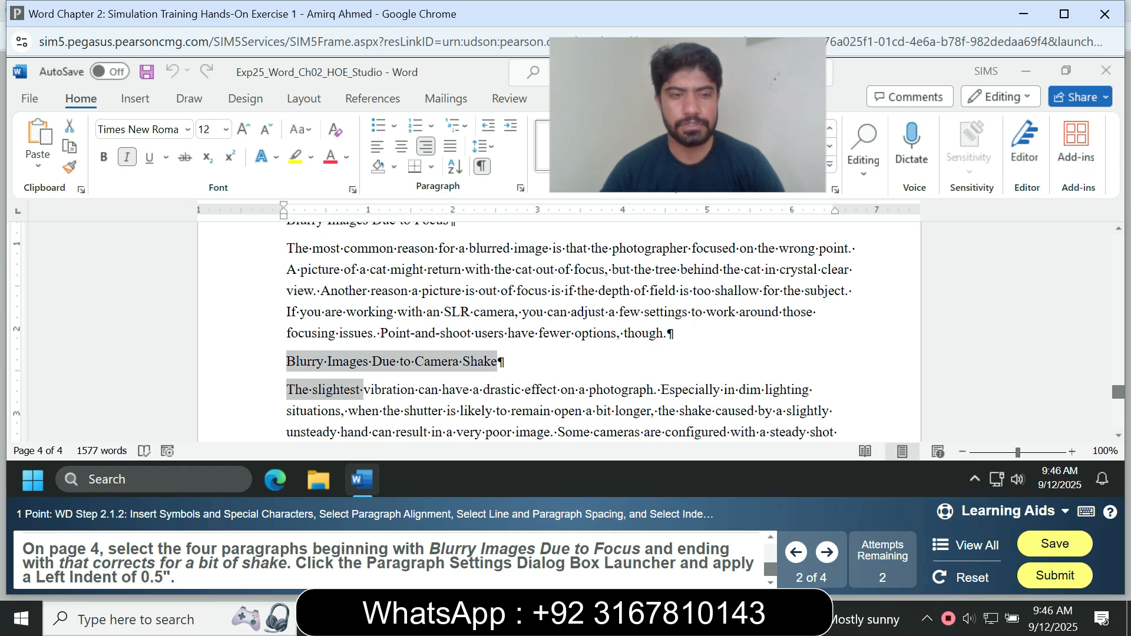
pyautogui.moveTo(363, 390); pyautogui.dragTo(497, 361)
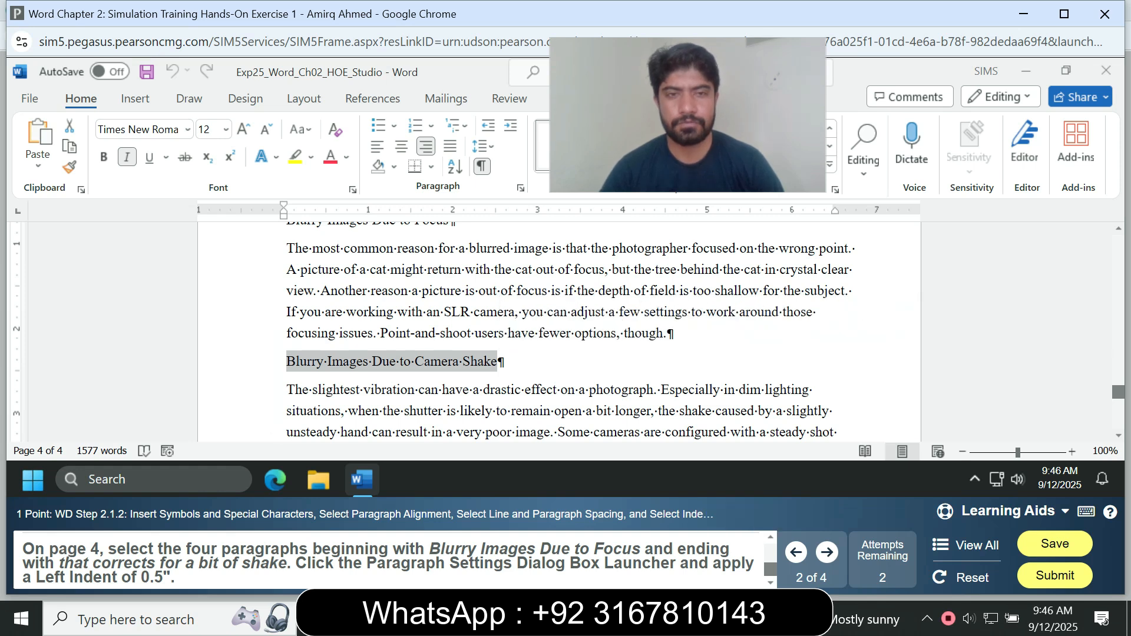
pyautogui.press('Left')
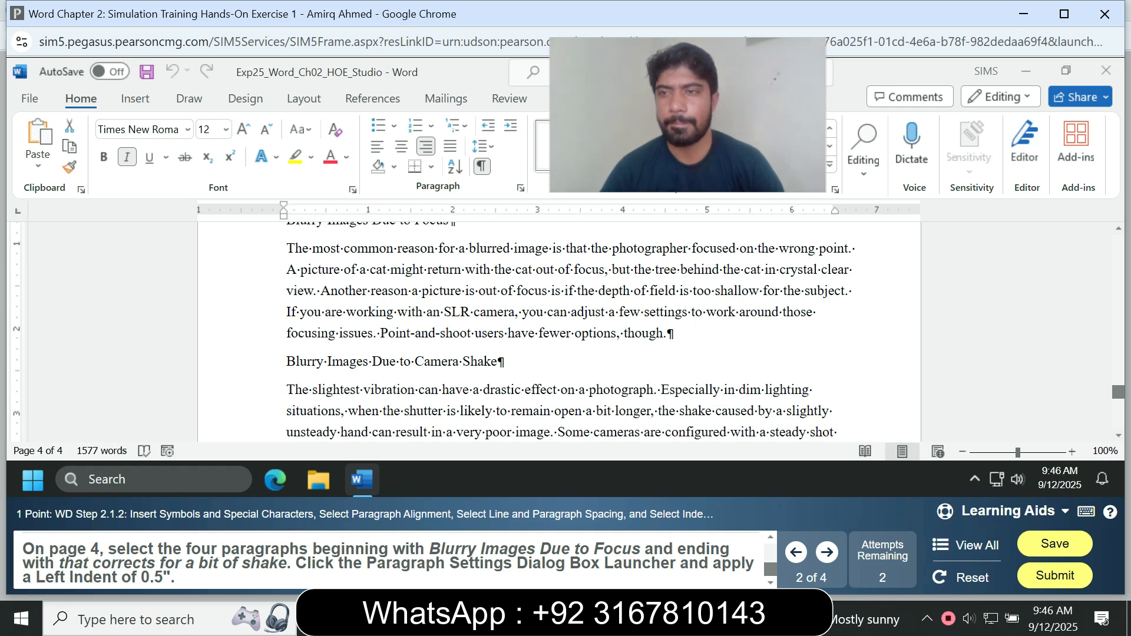
pyautogui.scroll(1, 560, 330)
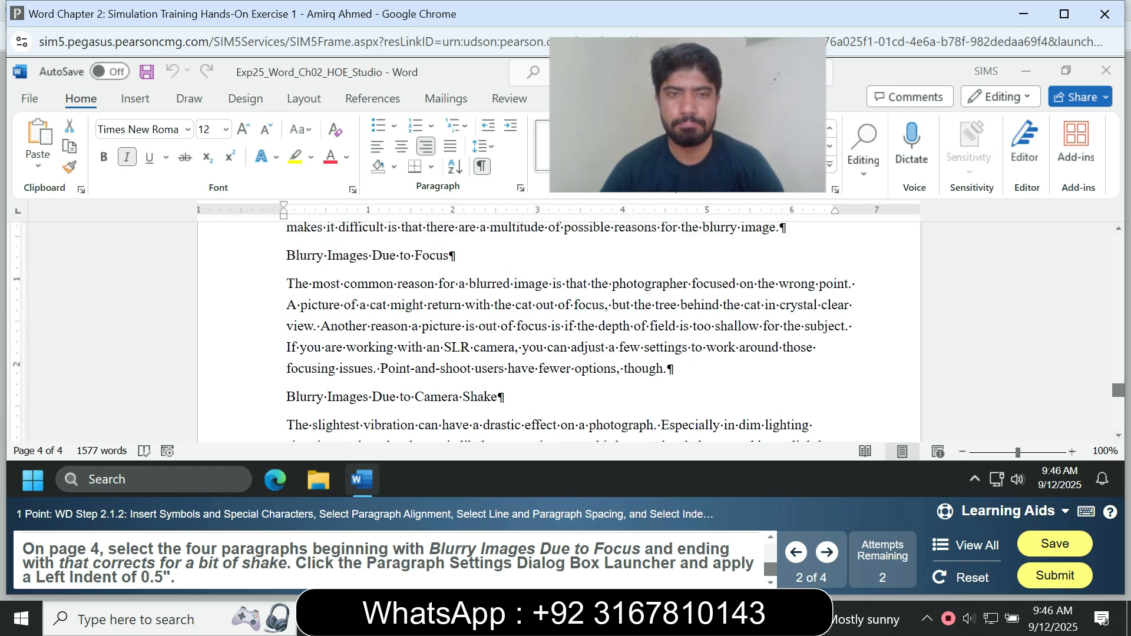
pyautogui.moveTo(286, 255); pyautogui.dragTo(498, 397)
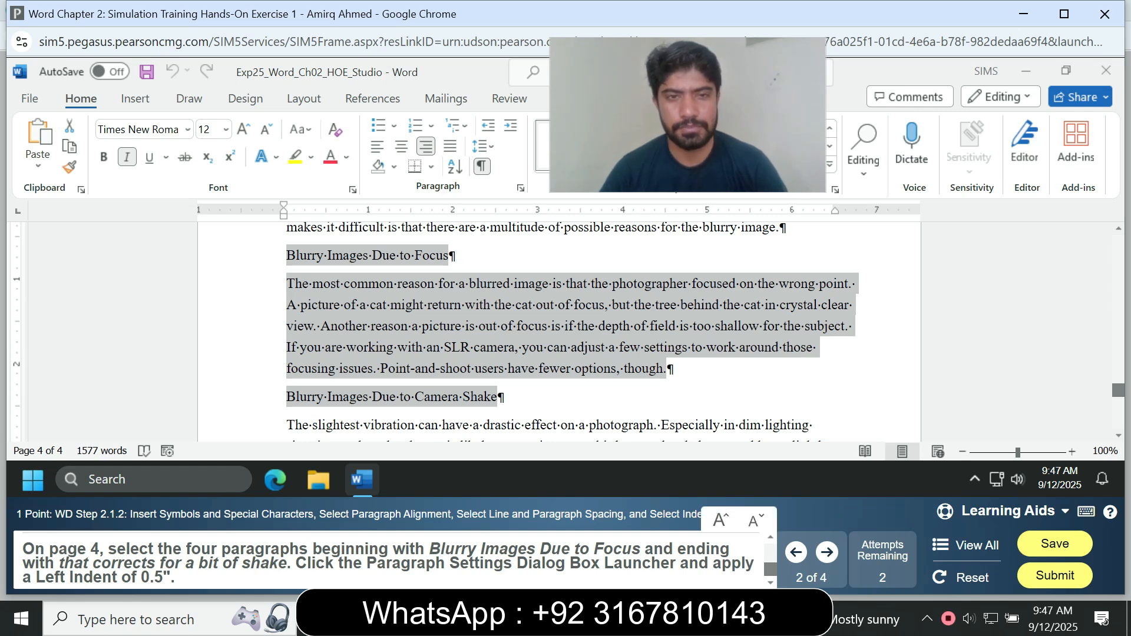
pyautogui.click(286, 256)
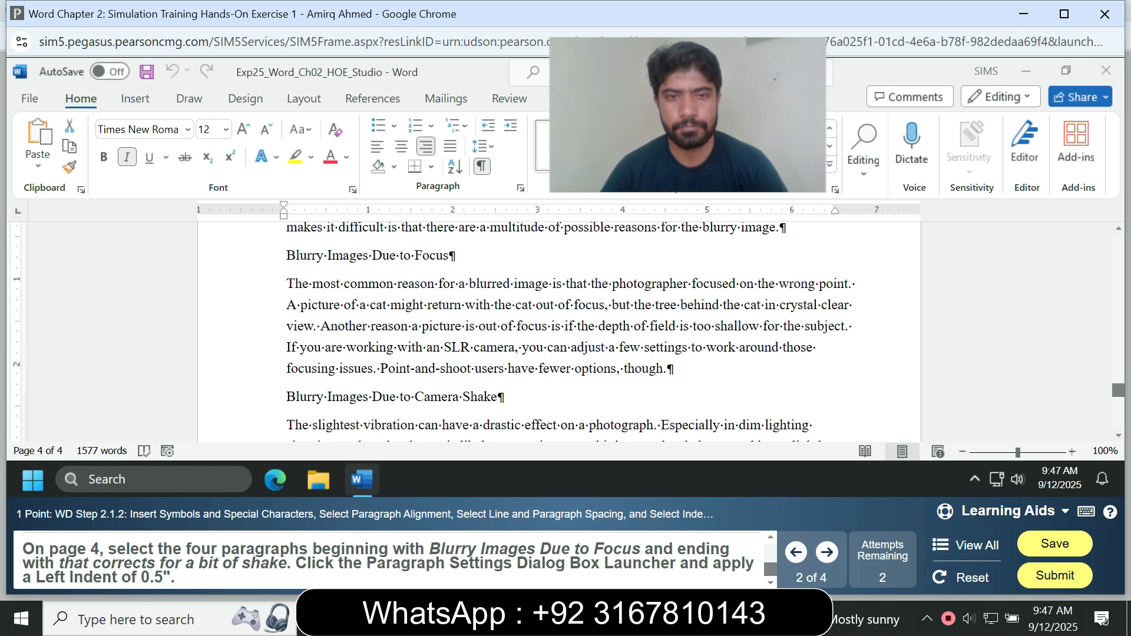
pyautogui.moveTo(668, 368); pyautogui.dragTo(508, 347)
pyautogui.moveTo(667, 369); pyautogui.dragTo(286, 284)
pyautogui.click(668, 368)
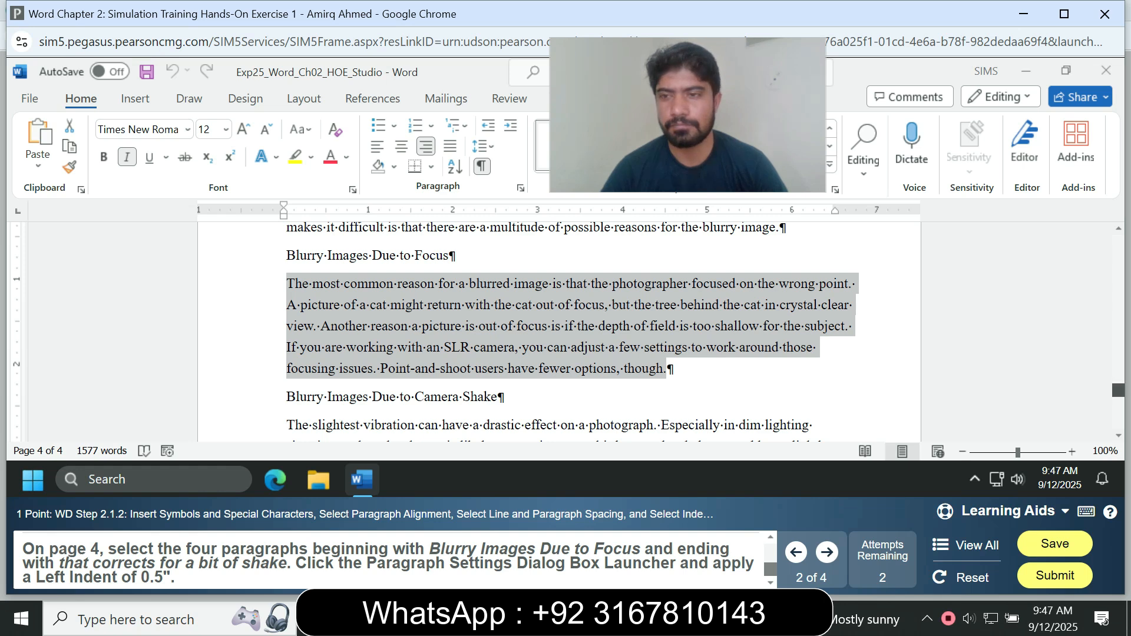
# Browse the whole document from beginning to end to review where the Blurry Images paragraphs sit on page 4.
pyautogui.scroll(-3, 565, 330)
pyautogui.scroll(2, 565, 329)
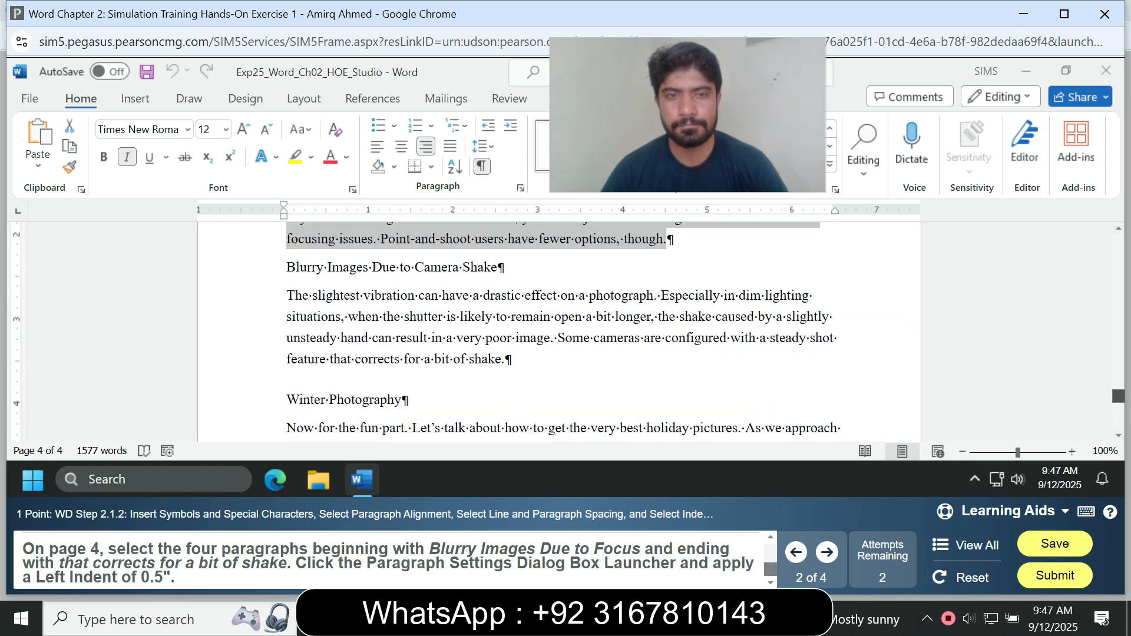
pyautogui.scroll(-1, 565, 330)
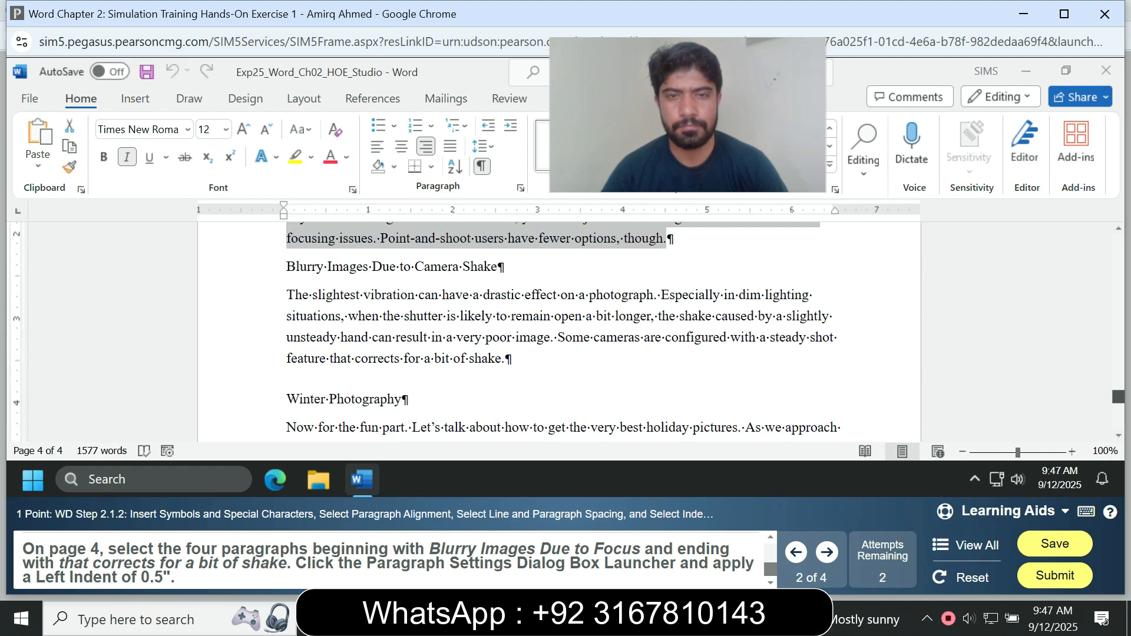
pyautogui.scroll(-5, 566, 330)
pyautogui.scroll(-2, 566, 329)
pyautogui.scroll(-2, 565, 330)
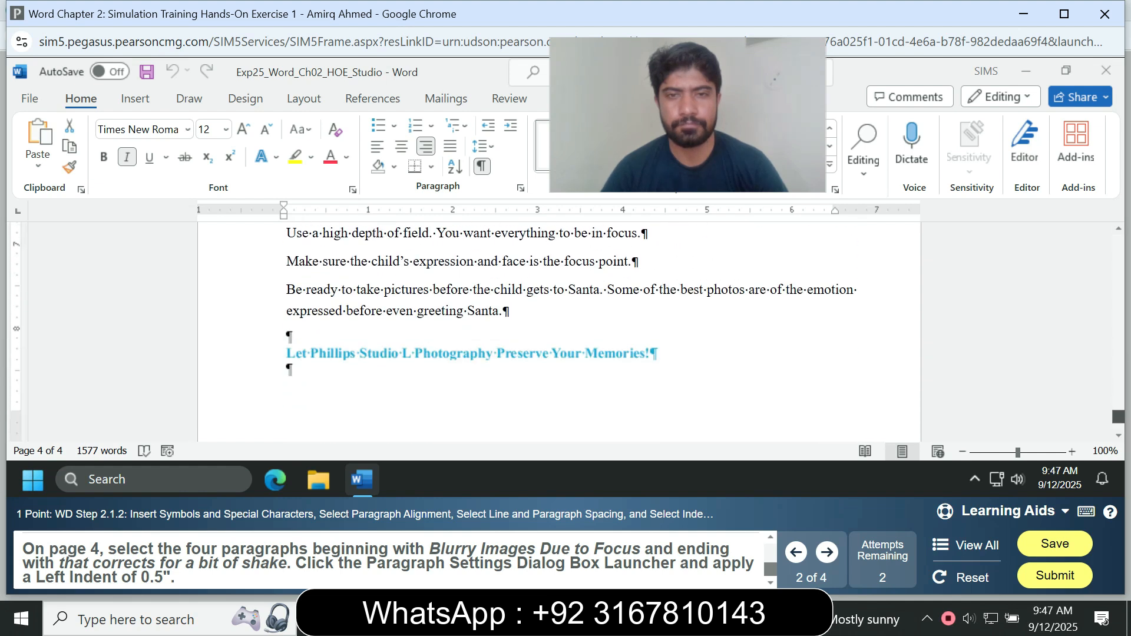
pyautogui.scroll(15, 565, 330)
pyautogui.moveTo(286, 271); pyautogui.dragTo(665, 357)
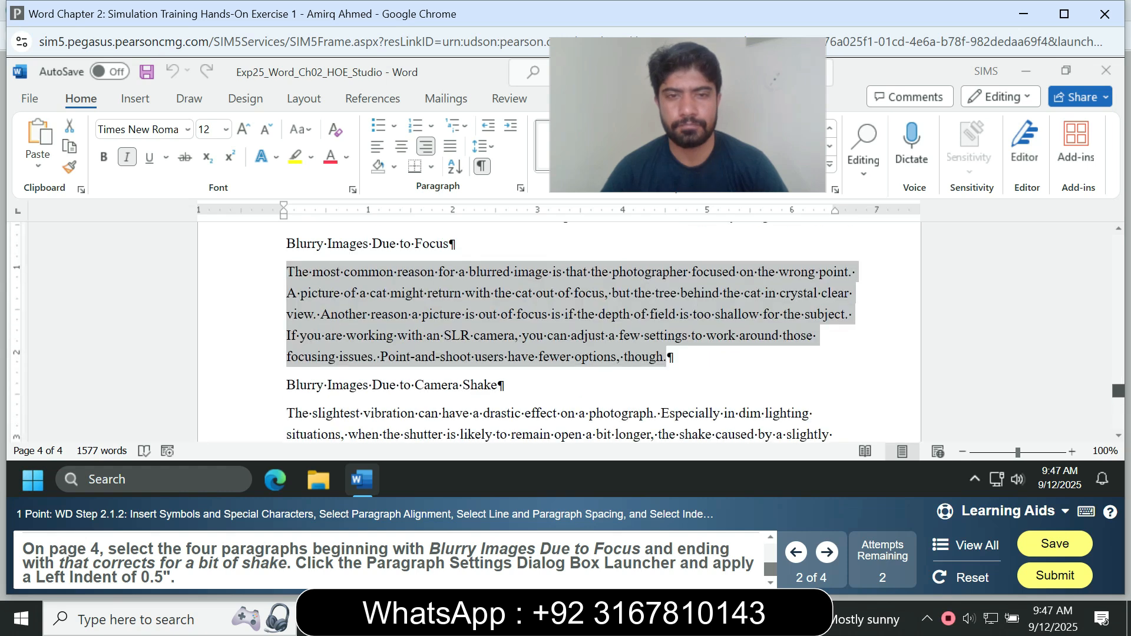
pyautogui.hotkey('ctrl', 'End')
pyautogui.scroll(15, 565, 329)
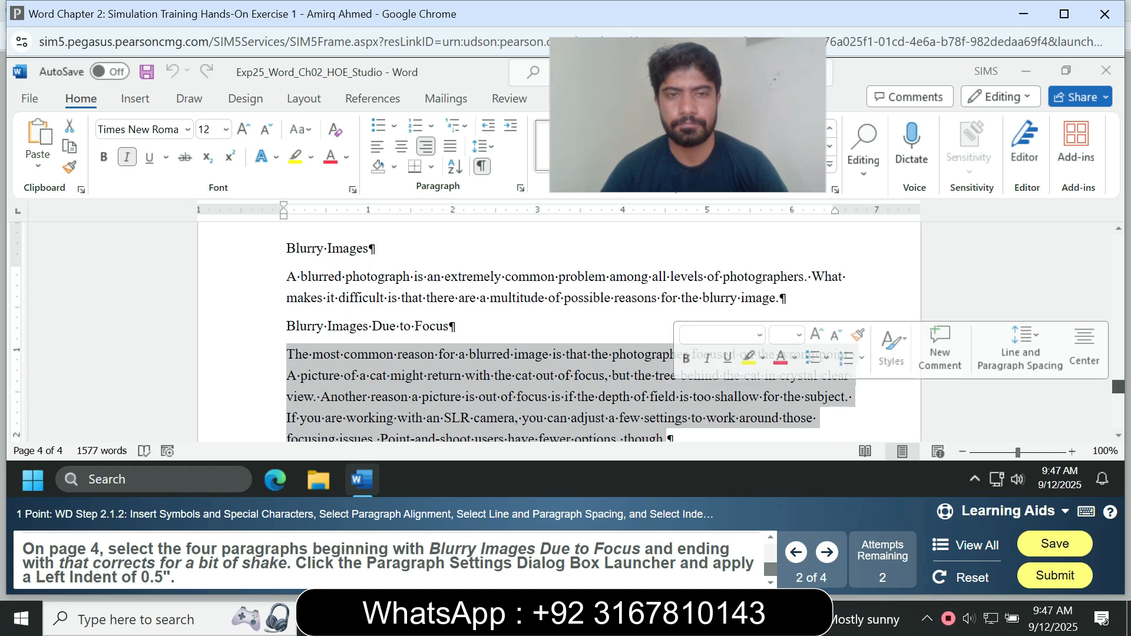
pyautogui.hotkey('ctrl', 'Home')
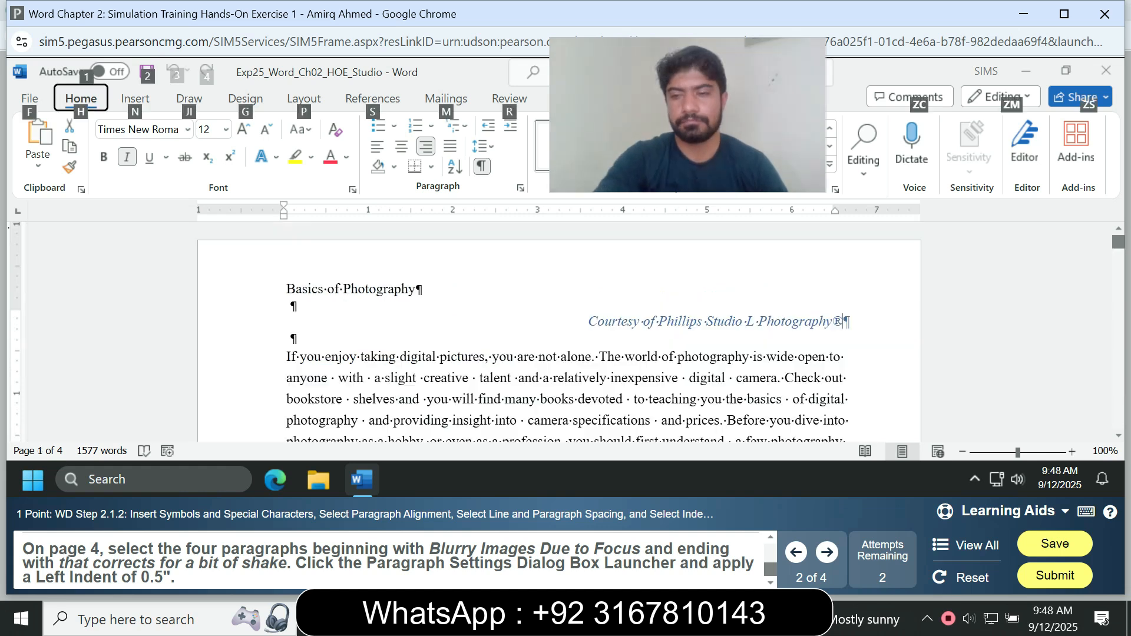
pyautogui.scroll(-7, 559, 329)
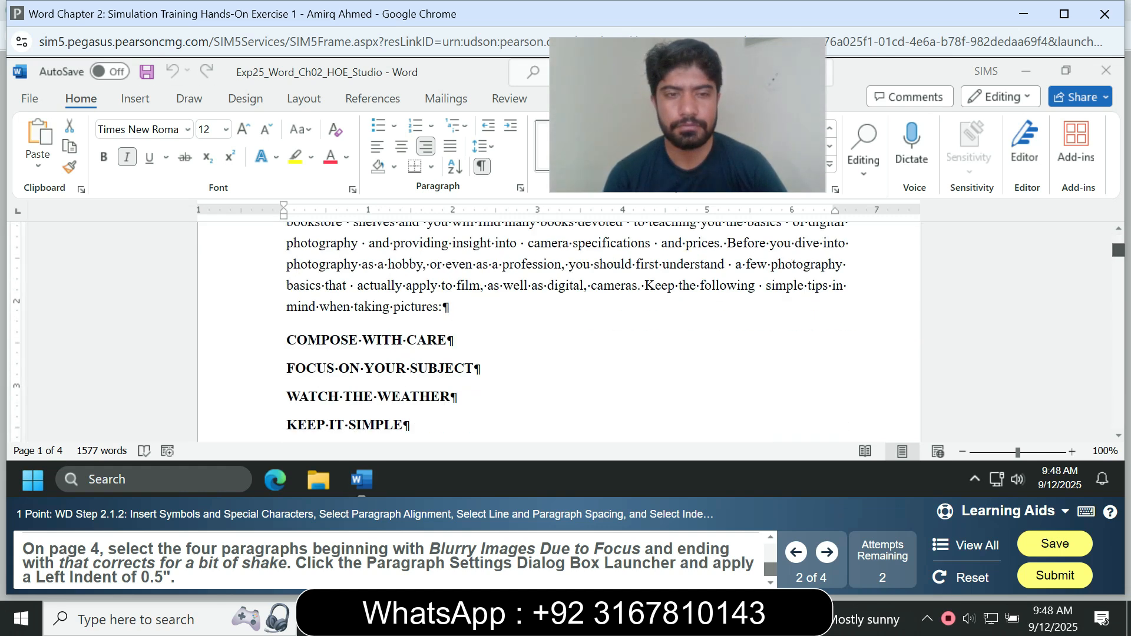
pyautogui.scroll(-10, 565, 330)
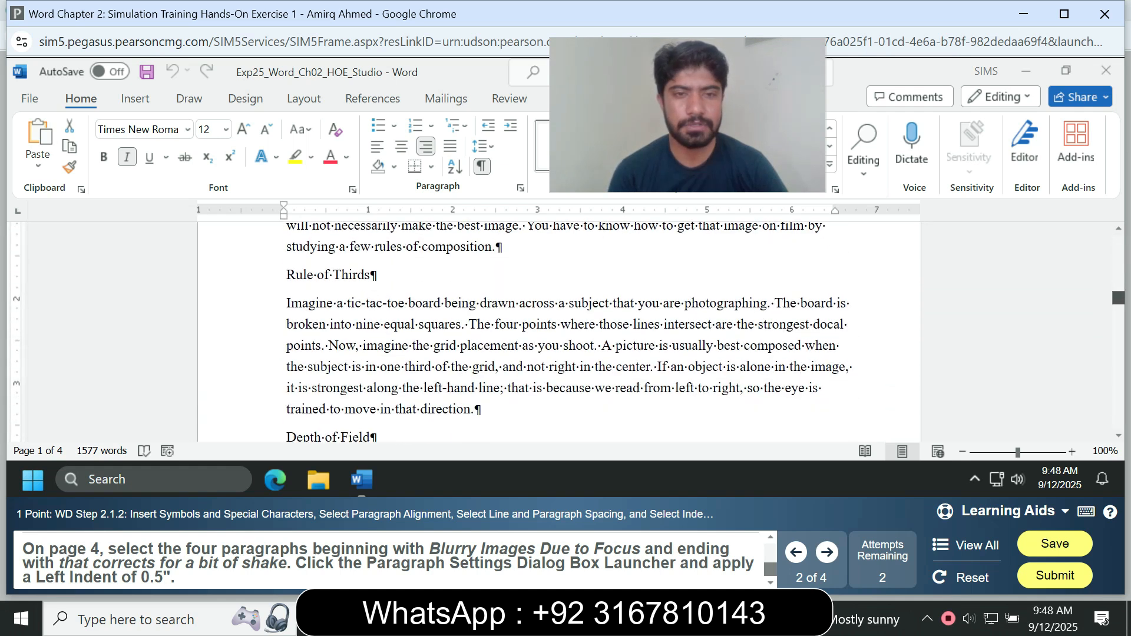
pyautogui.scroll(-3, 566, 330)
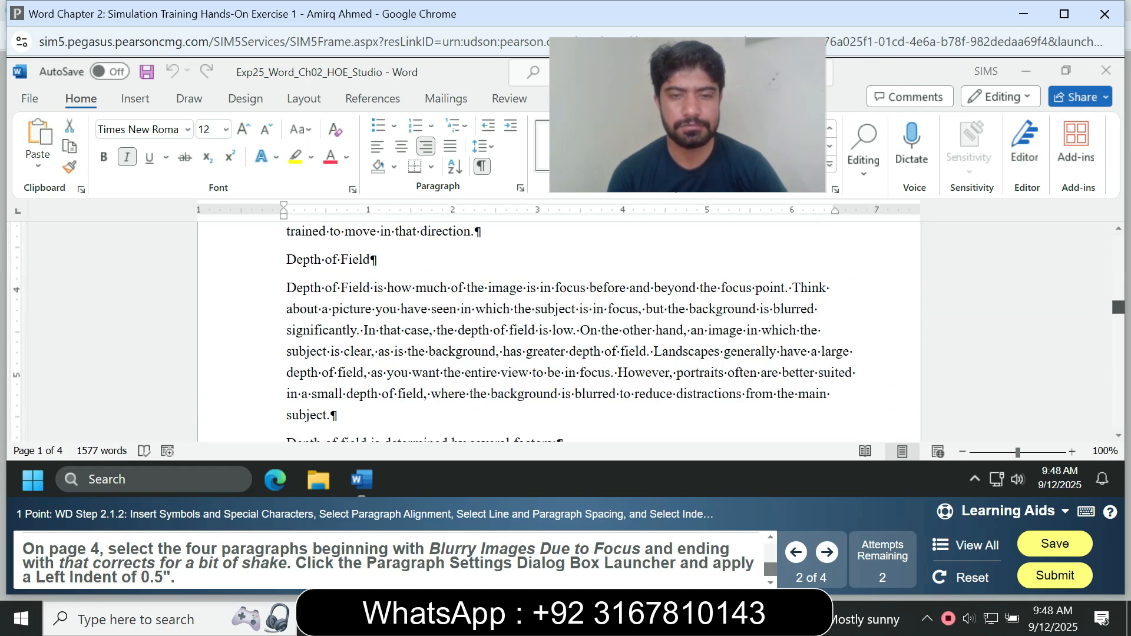
pyautogui.scroll(-8, 565, 329)
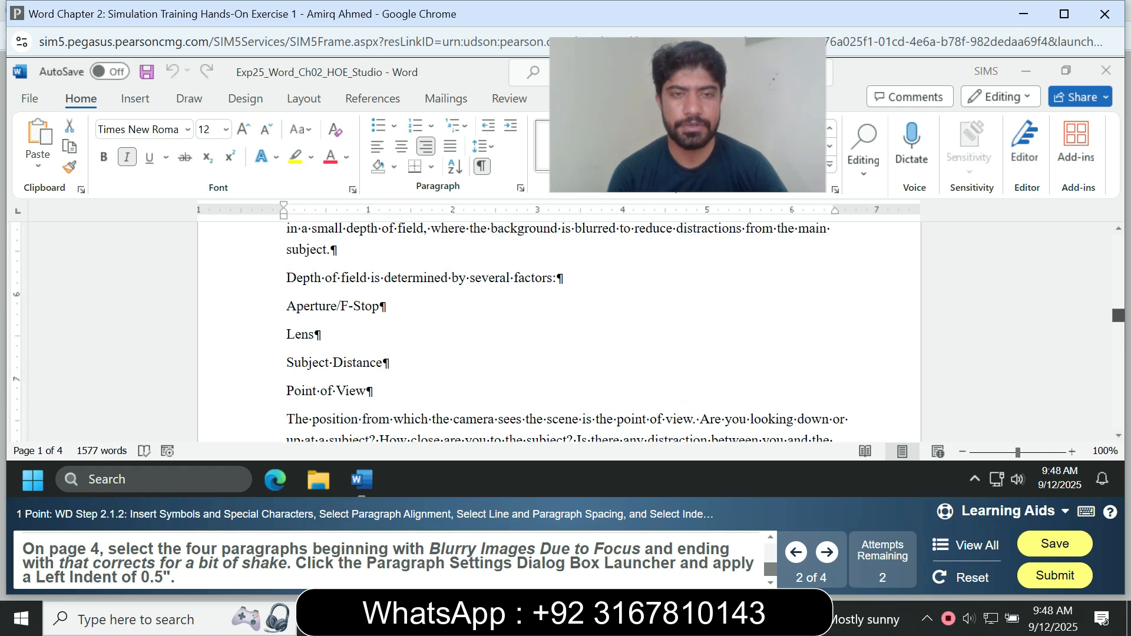
pyautogui.scroll(-10, 566, 330)
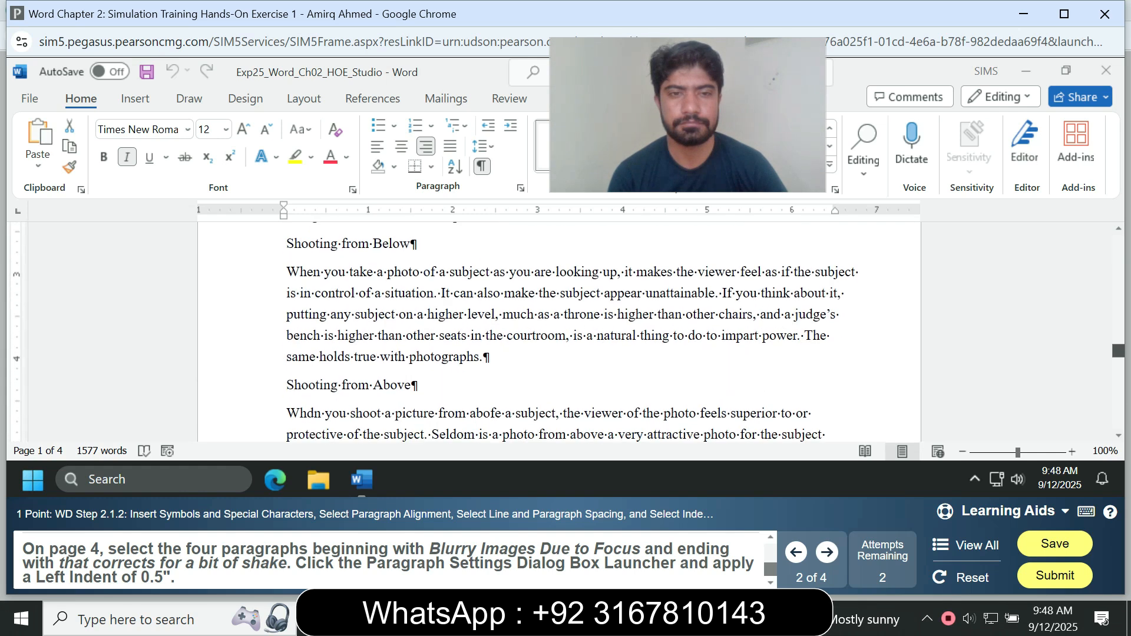
pyautogui.scroll(-10, 565, 330)
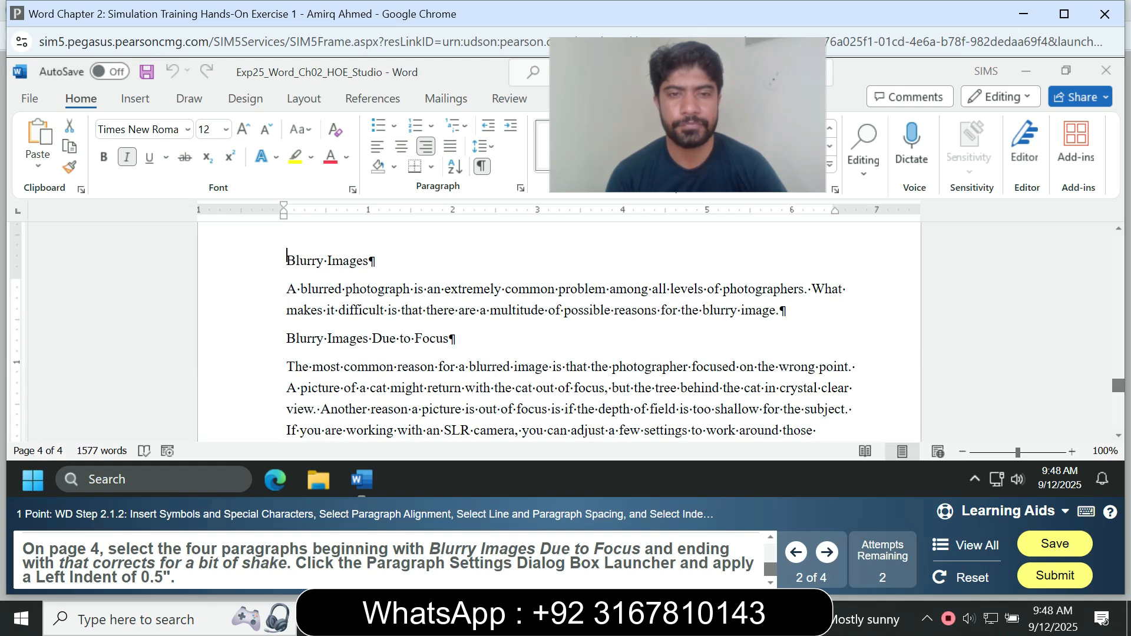
# Select the four paragraphs from Blurry Images Due to Focus through the camera shake paragraph and apply a 0.5" left indent.
pyautogui.moveTo(286, 260); pyautogui.dragTo(500, 367)
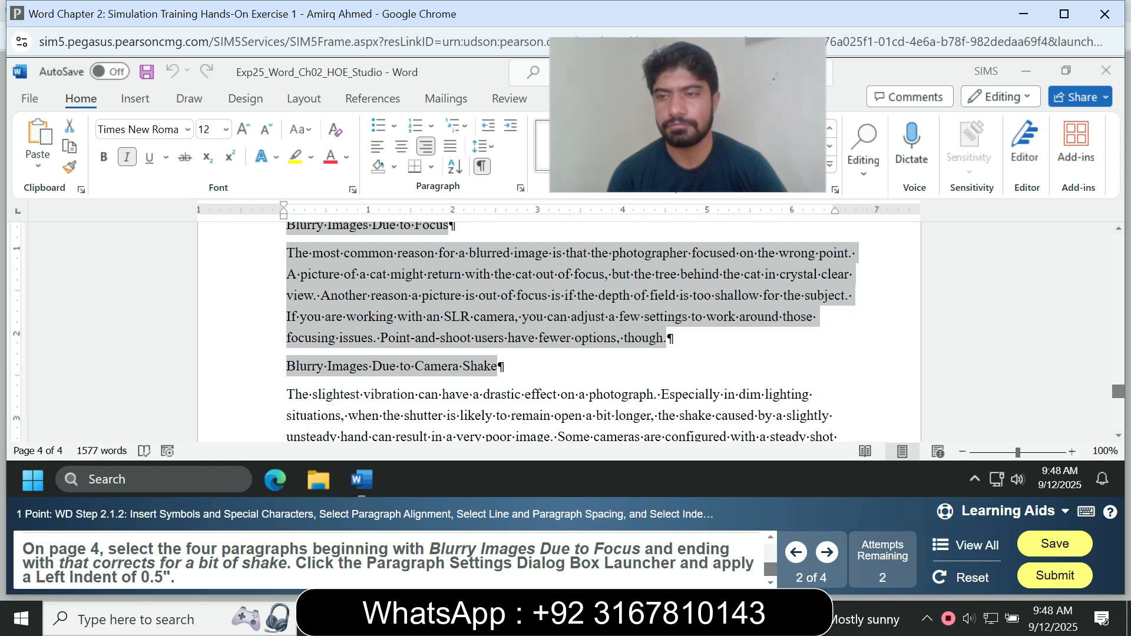
pyautogui.scroll(-1, 560, 329)
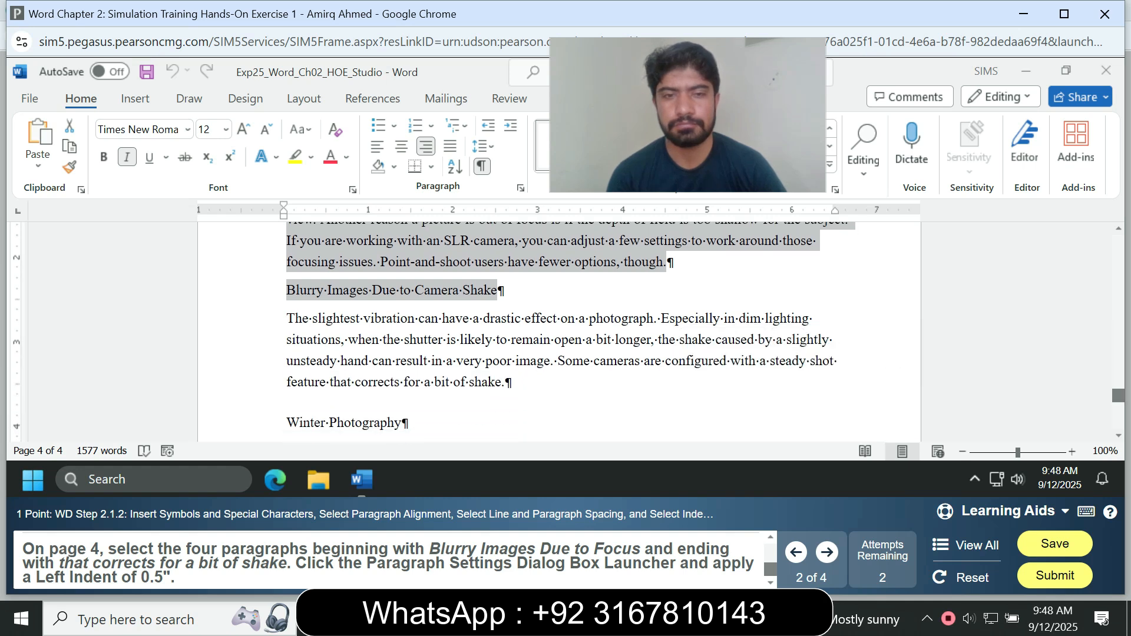
pyautogui.moveTo(287, 422); pyautogui.dragTo(400, 423)
pyautogui.moveTo(510, 382); pyautogui.dragTo(286, 328)
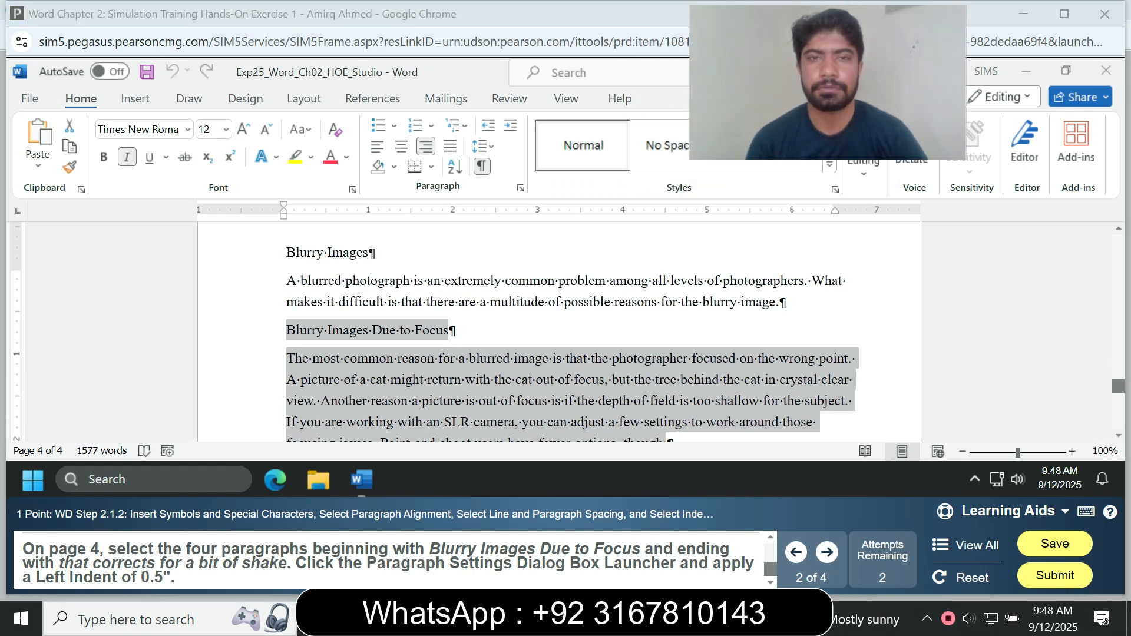
pyautogui.click(520, 188)
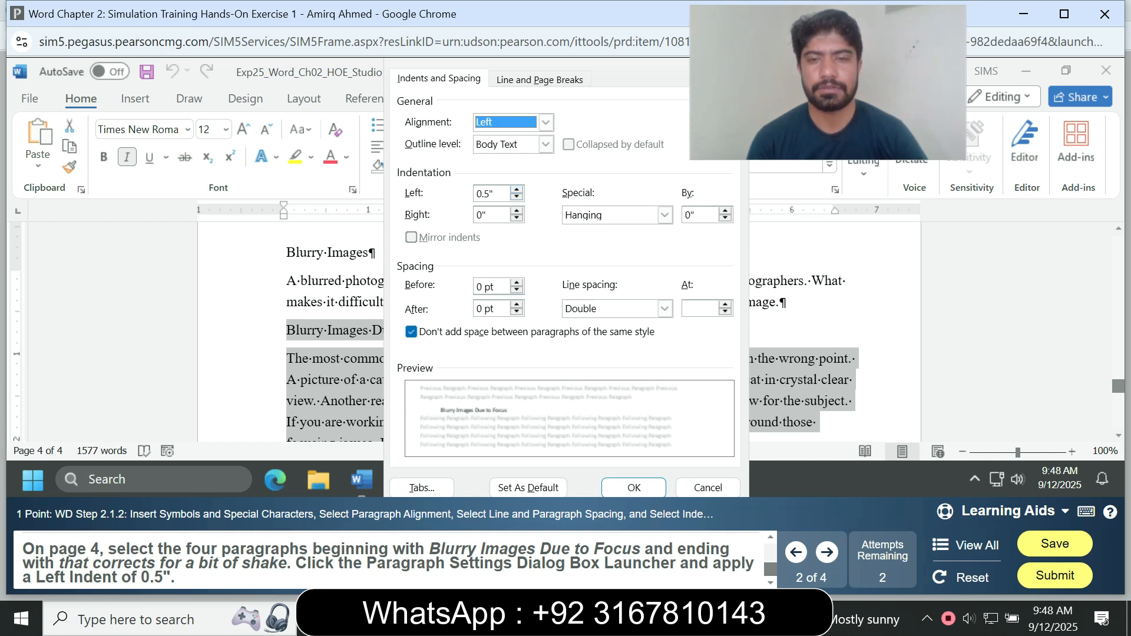
pyautogui.press('Return')
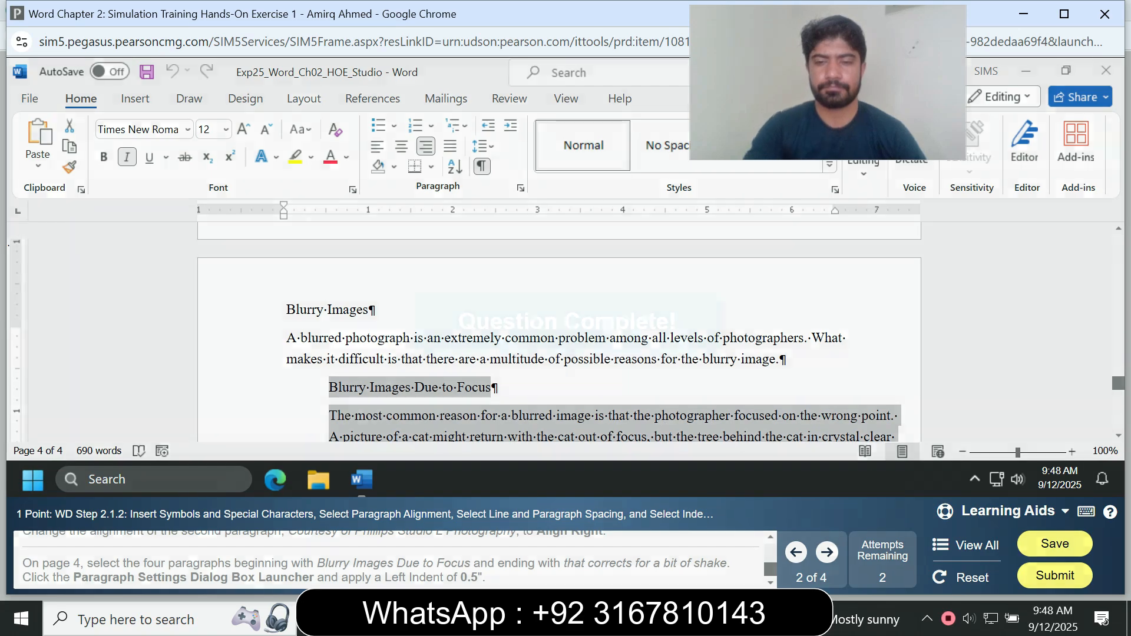